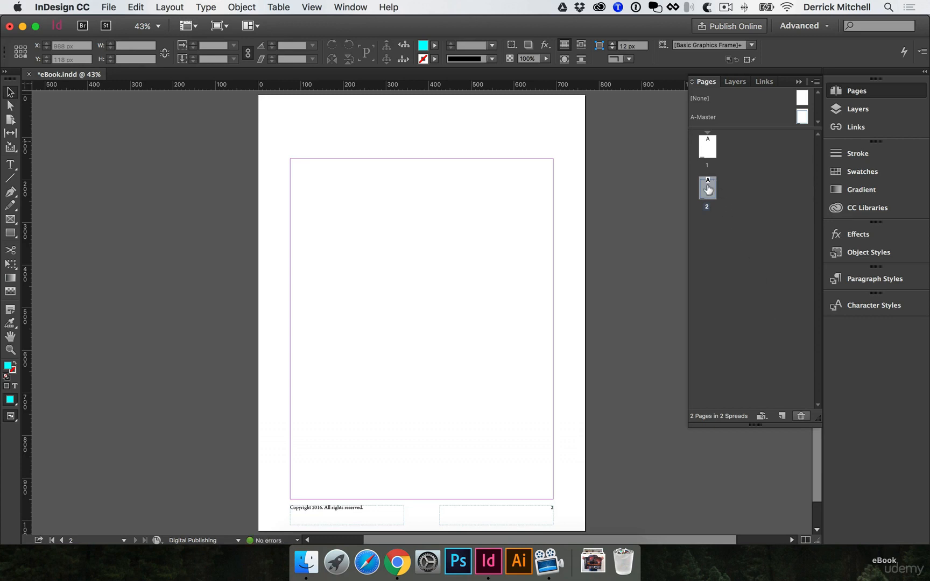
Delete page 2 from the document
left_click(802, 417)
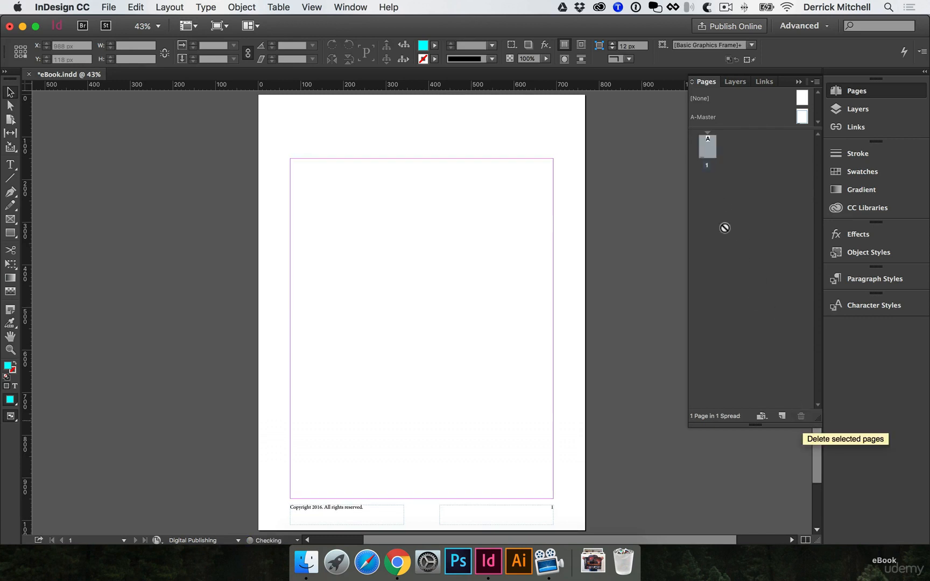
left_click(716, 193)
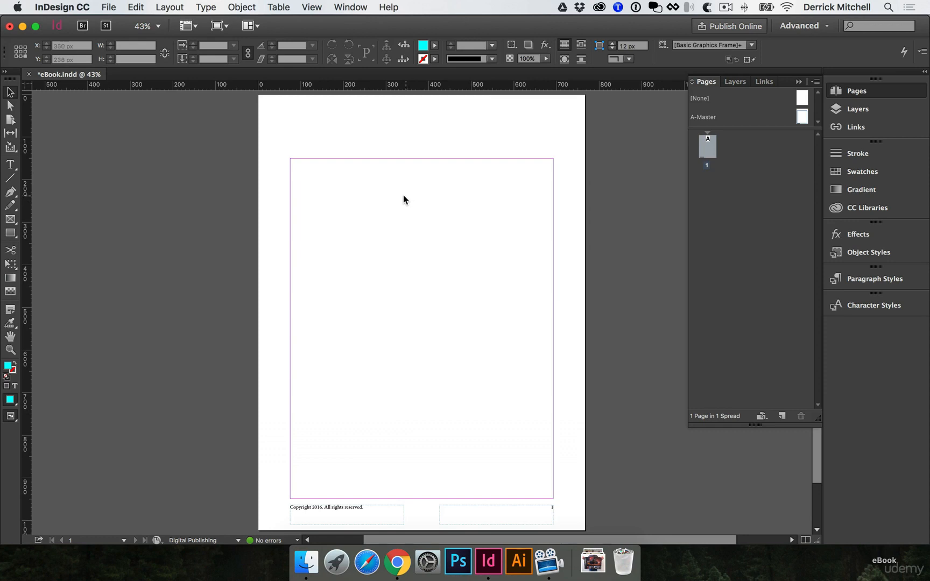
Load eBook-text.docx from the docs folder for placing
left_click(109, 8)
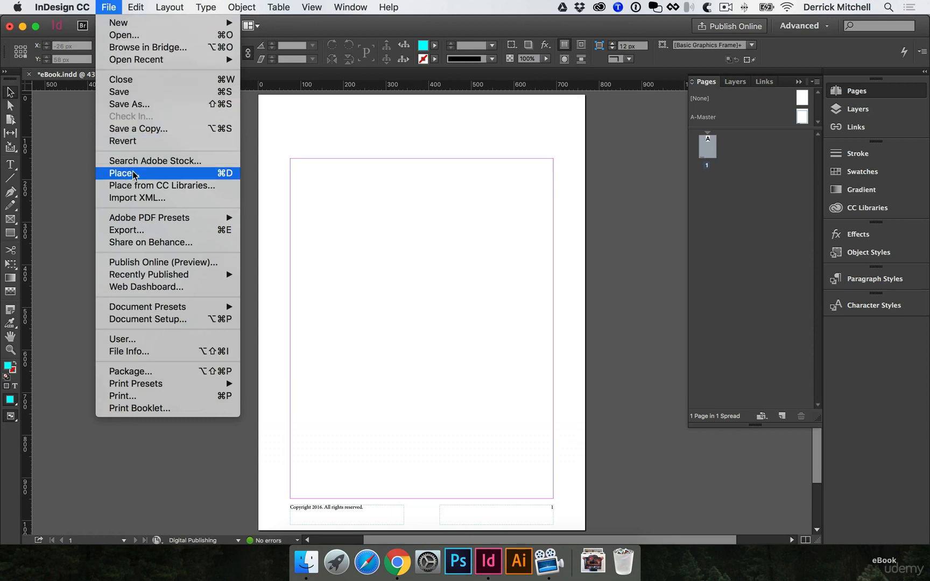
left_click(210, 177)
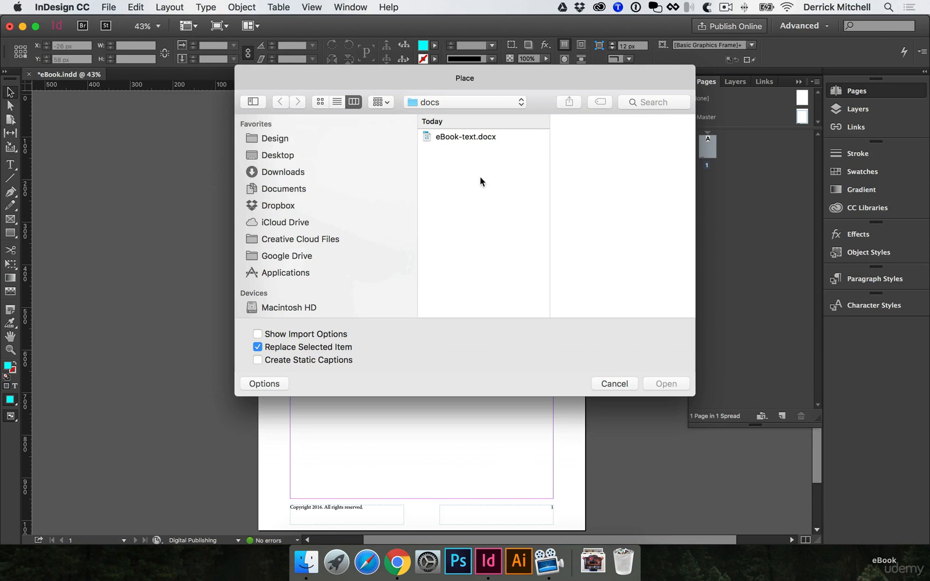
left_click(457, 138)
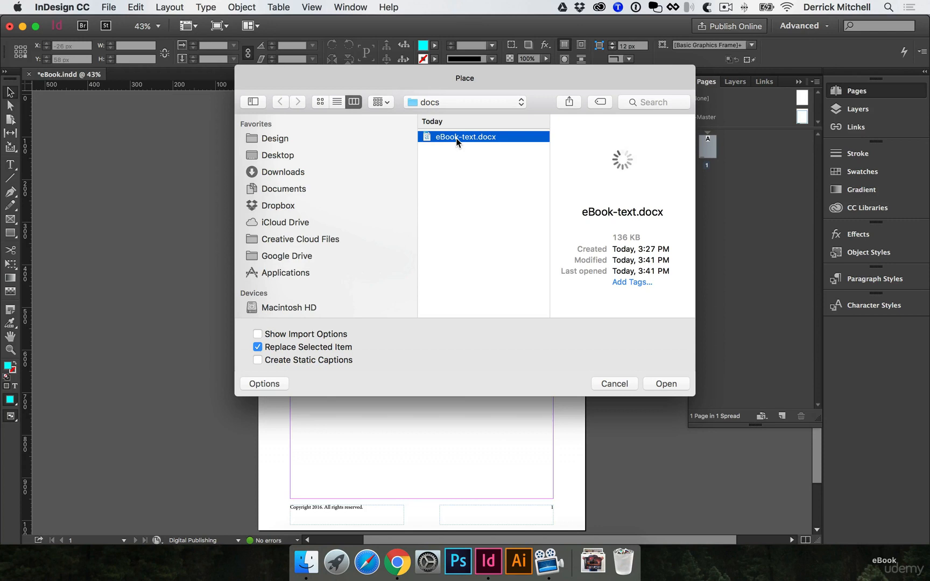
left_click(667, 383)
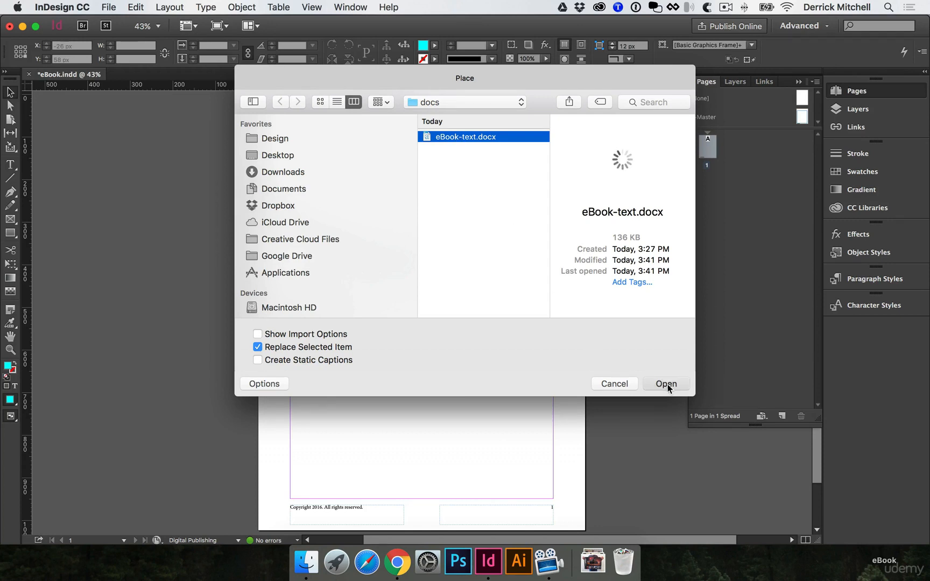
Place the loaded text in a frame about 267 px wide and extend it to the lower margin, about 767 px tall
left_click(358, 193)
left_click_drag(358, 193, 411, 312)
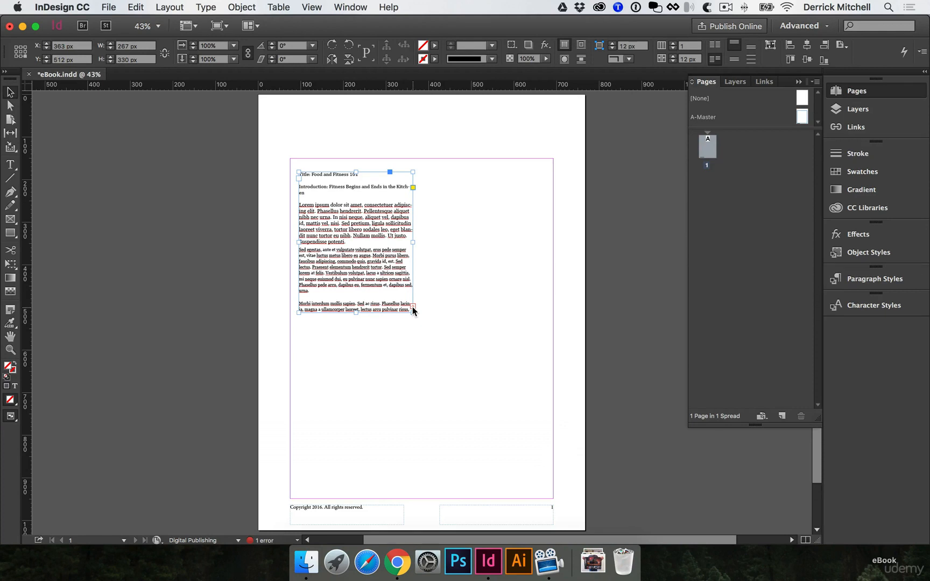
left_click_drag(356, 313, 355, 498)
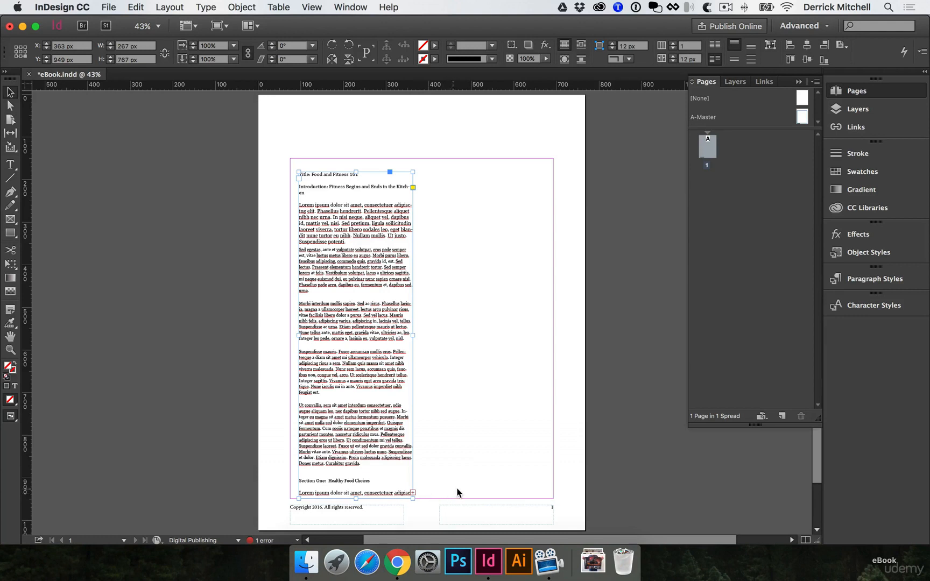
Thread the overset text into a second frame beside the first, about 287 px wide and 767 px tall
left_click(412, 492)
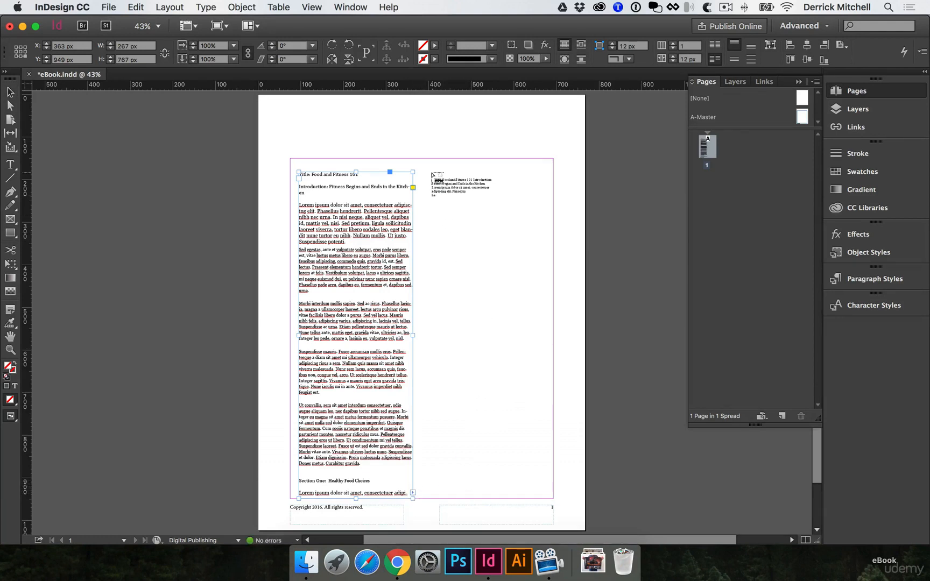
left_click_drag(431, 172, 553, 499)
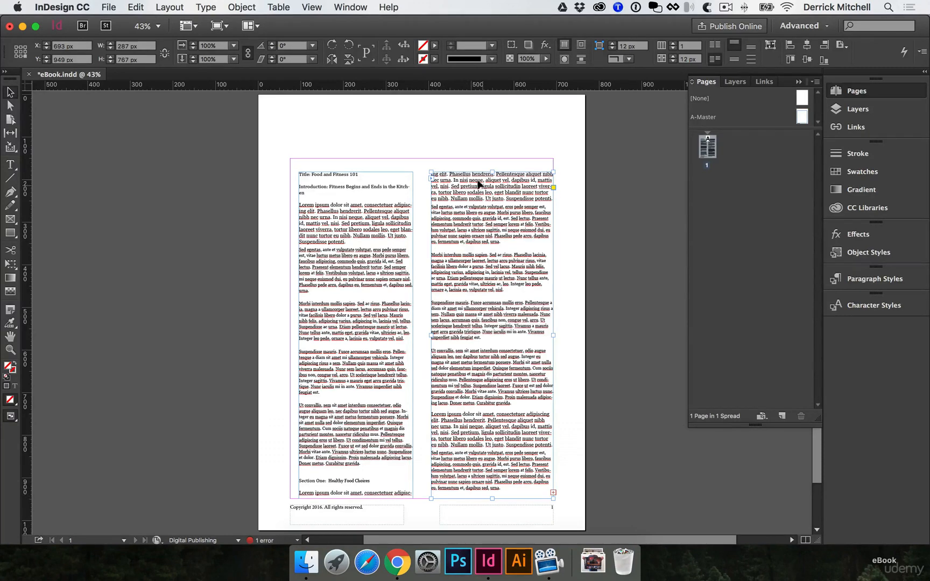
Narrow the first text frame to about 216 px, and widen it to about 276 px to reflow the text
left_click(378, 290)
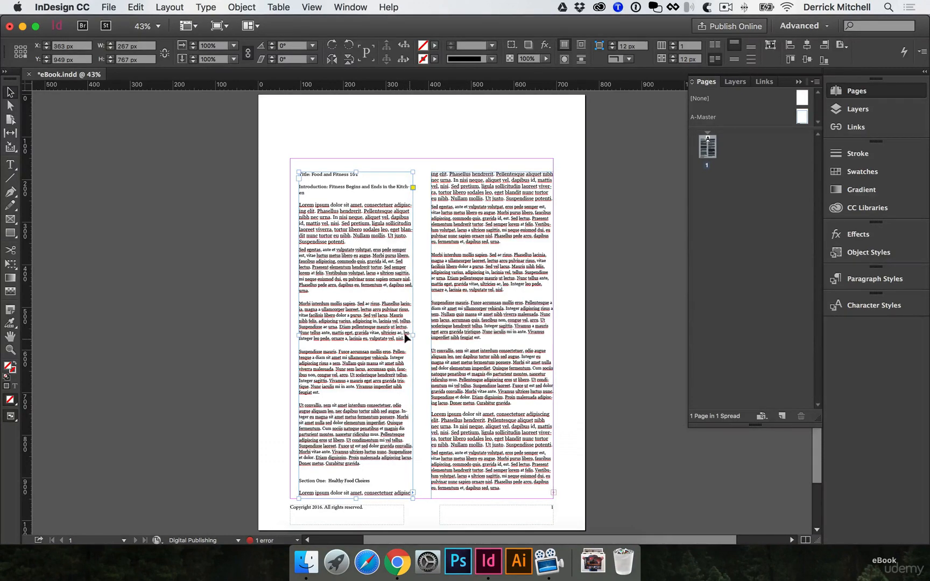
left_click_drag(413, 334, 389, 334)
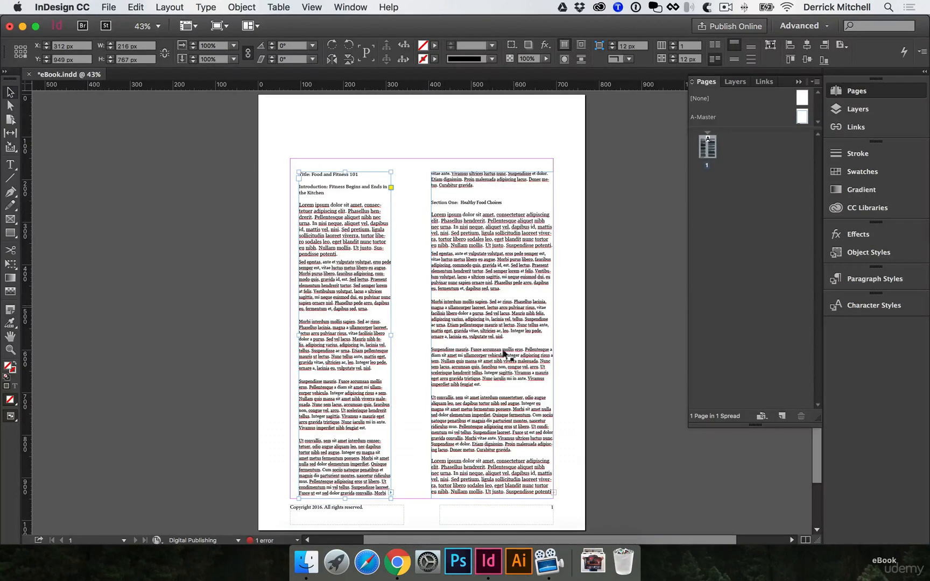
left_click_drag(390, 334, 416, 333)
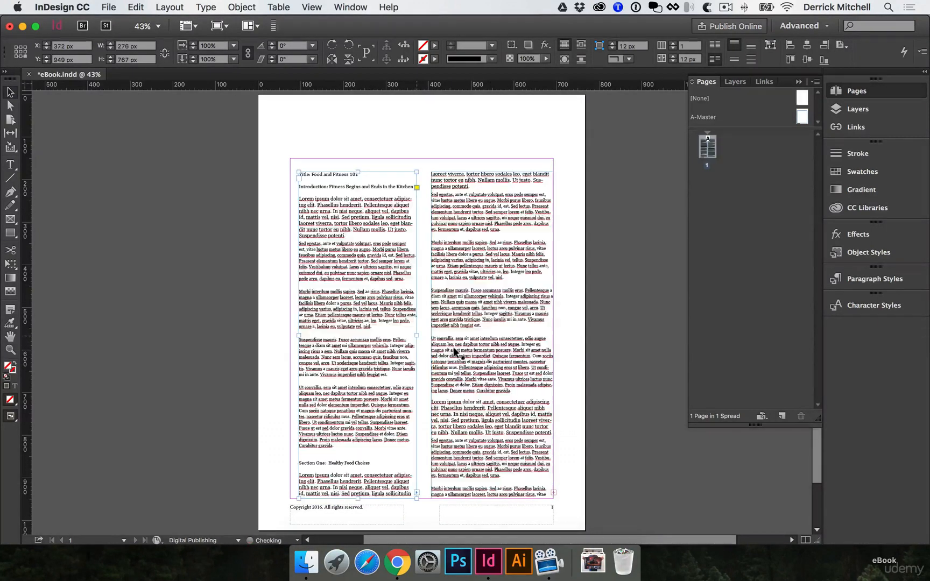
Undo the frame resizing, the threaded frame and the text placement until the text is loaded for placing again
scroll(453, 347, "down", 2)
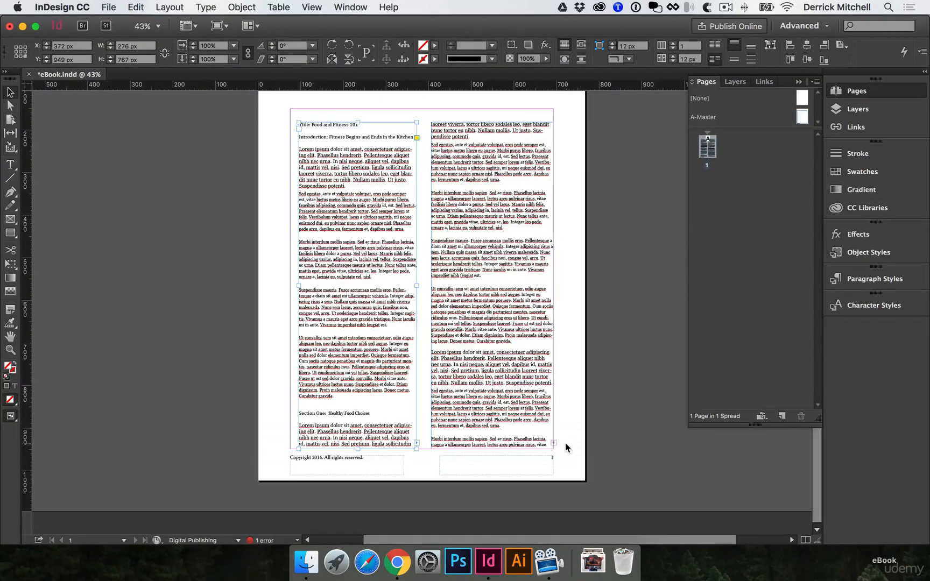
left_click_drag(416, 406, 413, 399)
key("super+z")
key("super+z")
key("super+z")
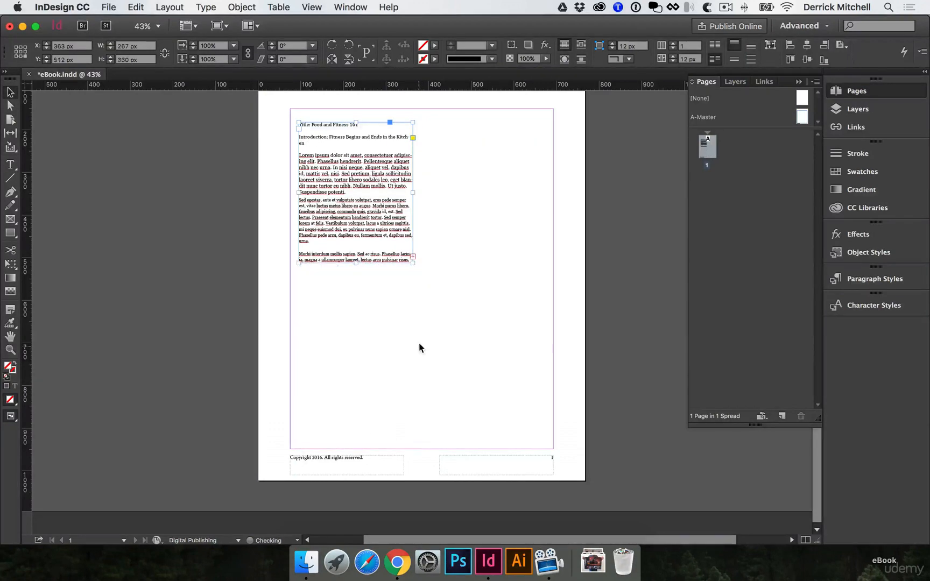
key("super+z")
Autoflow the loaded text from the upper-left margin corner of page 1, adding pages as needed, and save the document
scroll(425, 332, "up", 3)
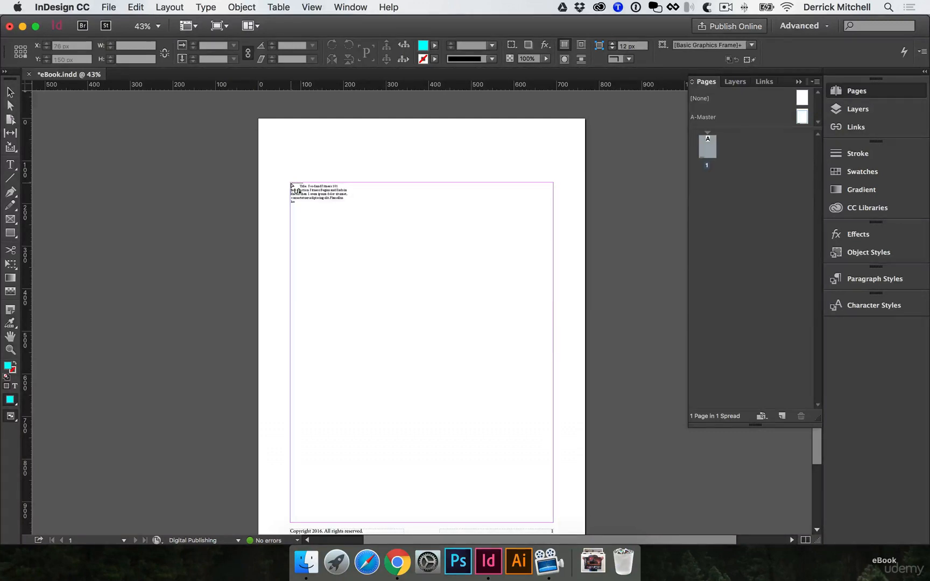
left_click(290, 183, "shift")
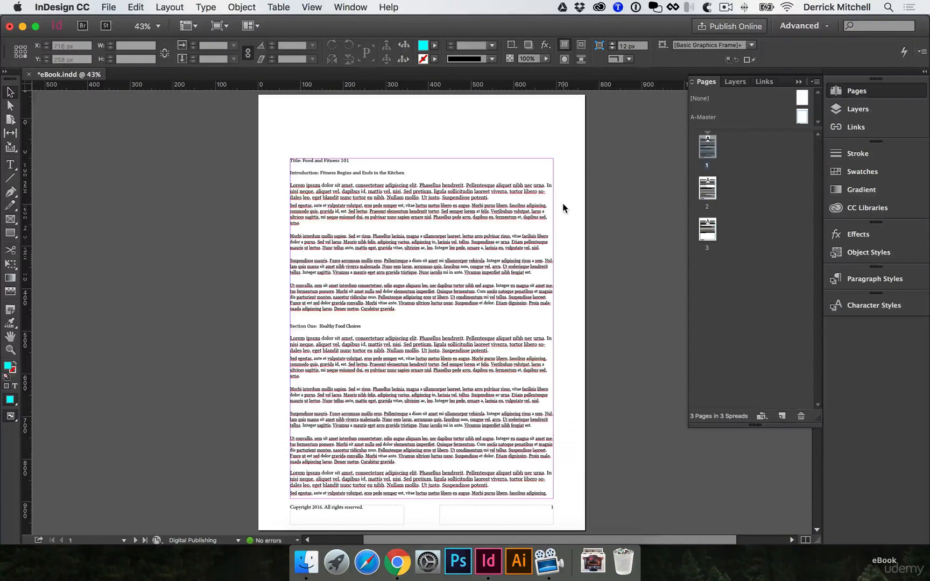
key("cmd+s")
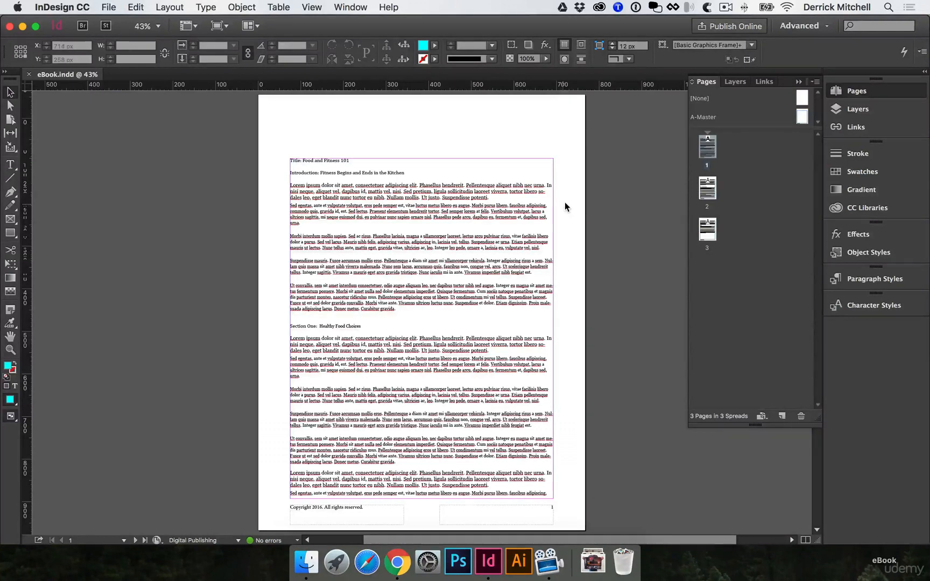
Place the Motivation for Fitness logo from the MTeam library above page 1's text, about 170 px wide, and check page 3 for it
scroll(568, 203, "up", 1)
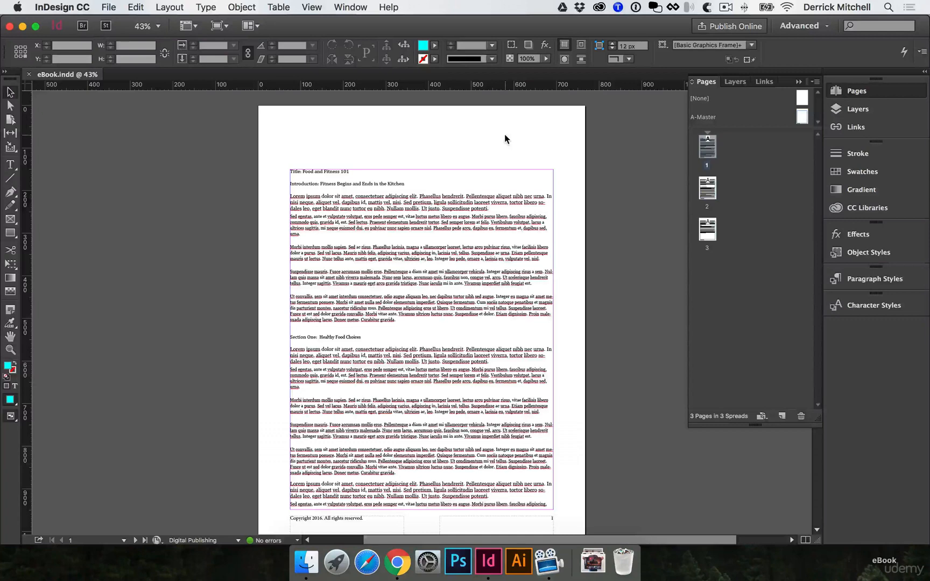
left_click(864, 207)
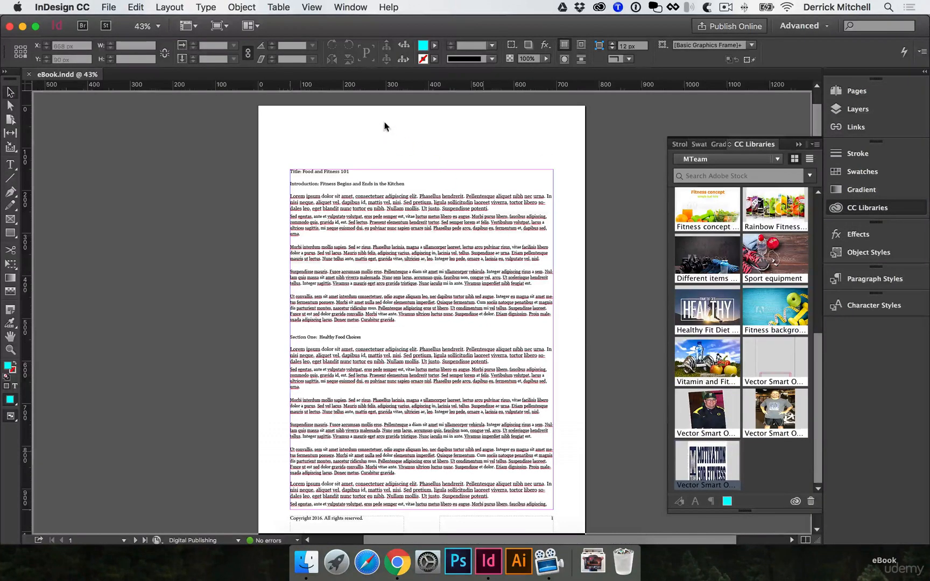
left_click_drag(384, 126, 440, 156)
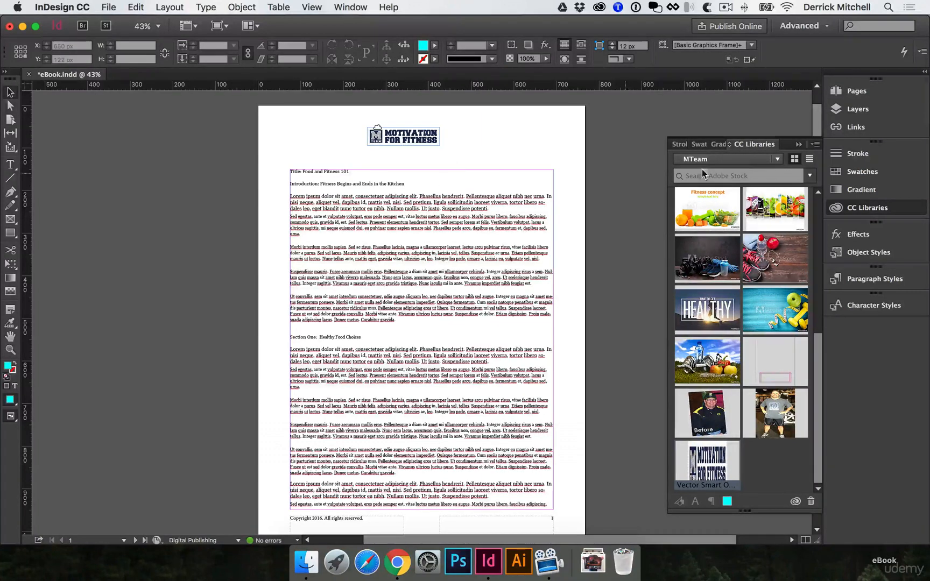
left_click(871, 92)
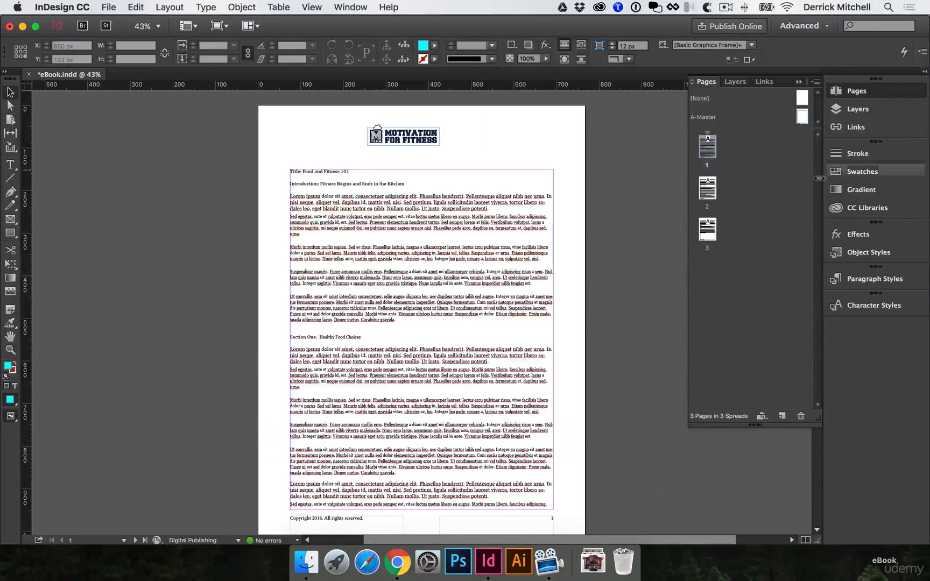
left_click(708, 190)
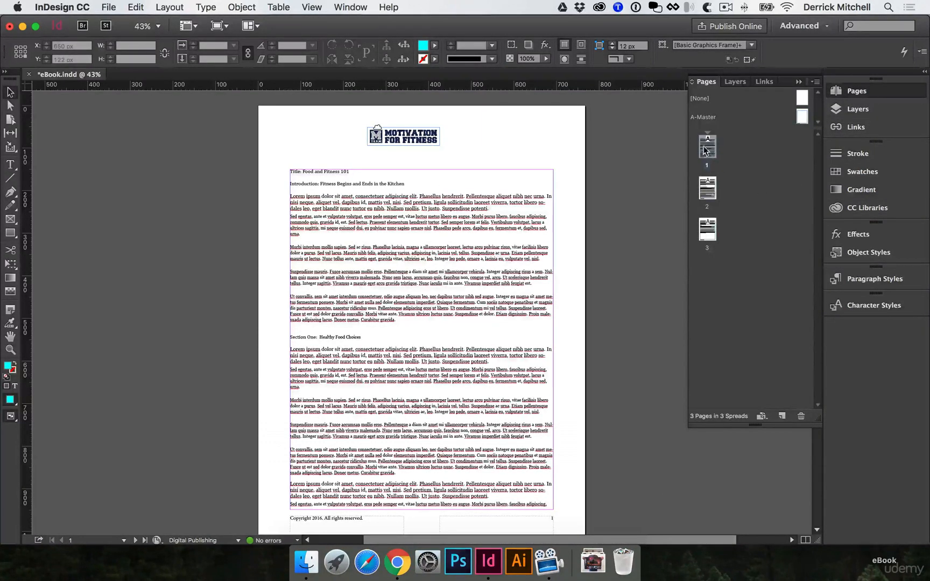
double_click(707, 231)
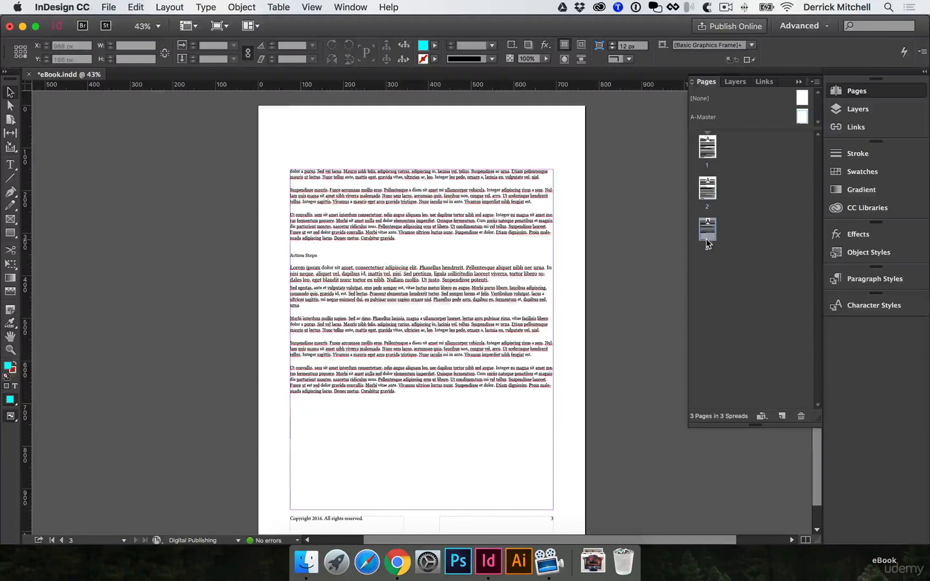
double_click(704, 148)
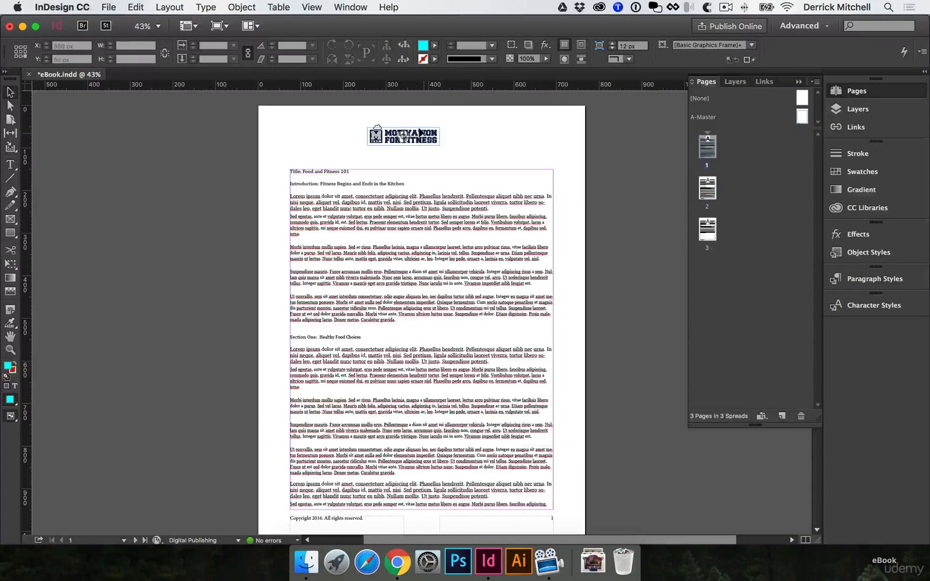
Cut the logo from page 1 and paste it onto the A-Master page
left_click(428, 134)
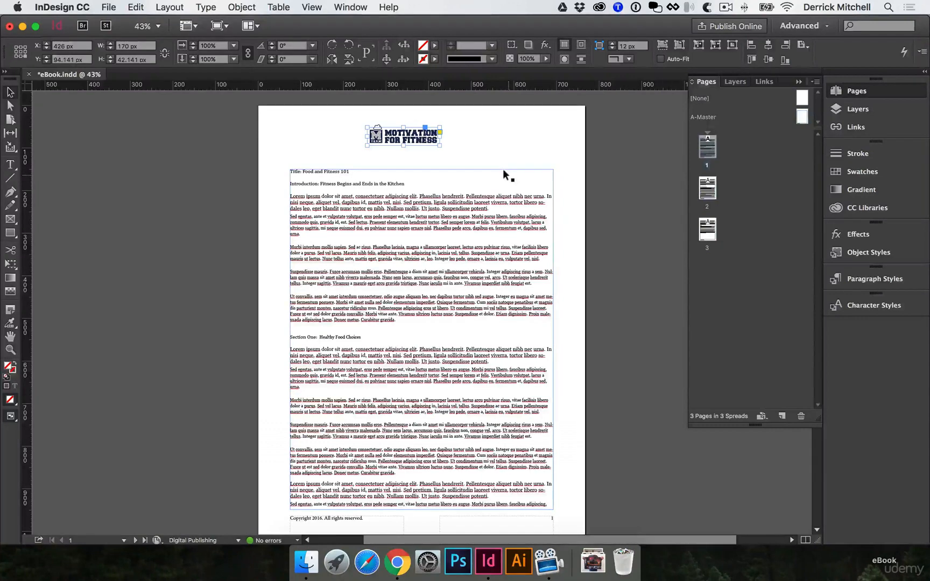
key("Delete")
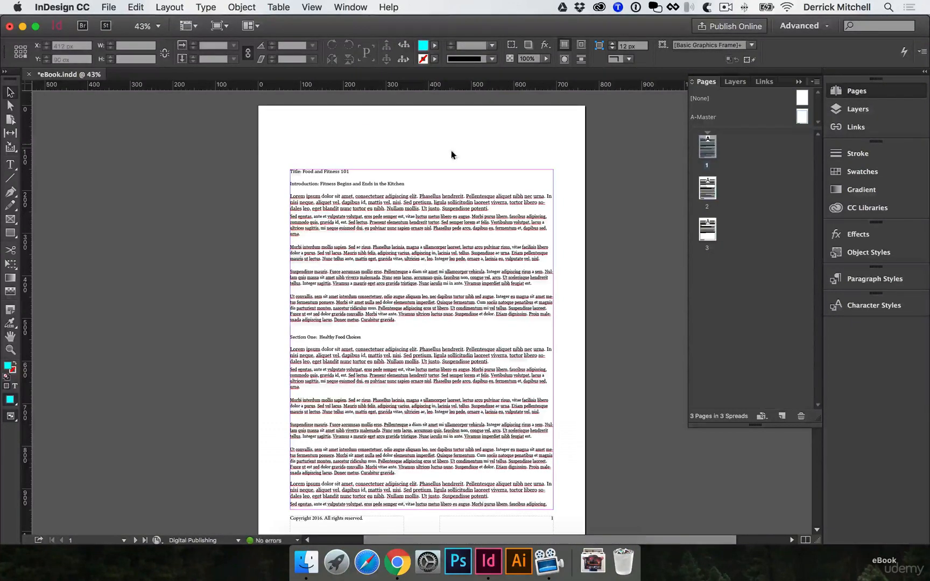
double_click(801, 116)
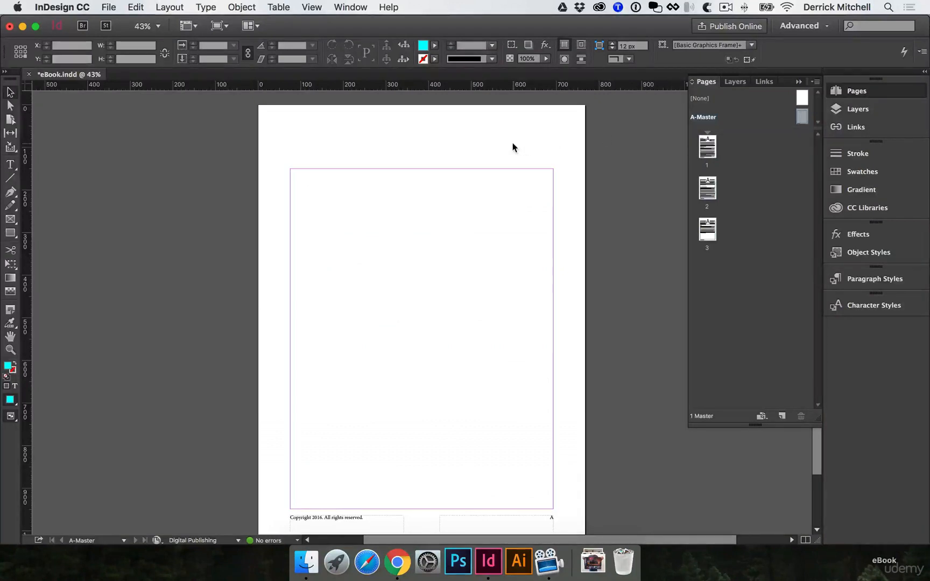
key("super+alt+shift+v")
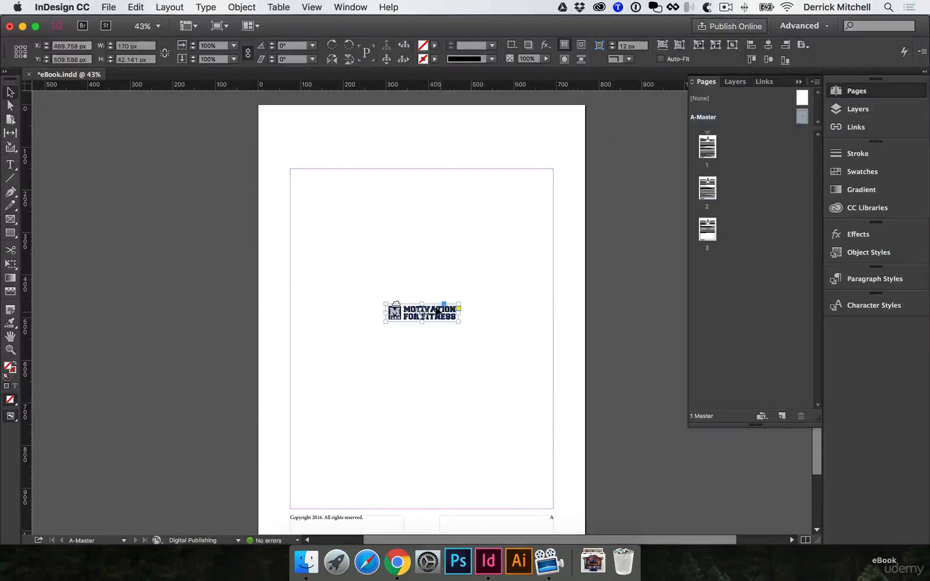
Center the logo in the A-Master's top margin area at about 263 by 65 px, and check pages 1 and 2
left_click_drag(447, 314, 478, 151)
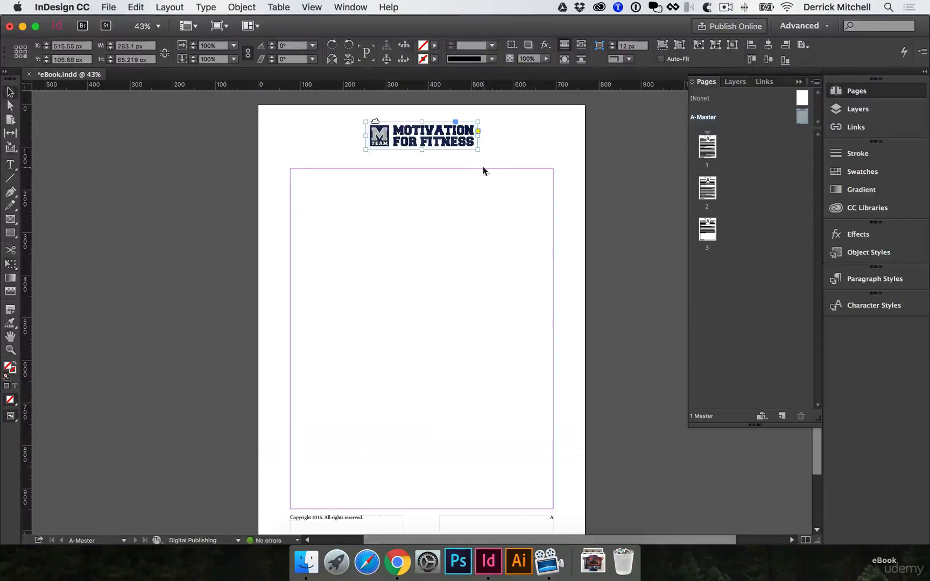
double_click(707, 149)
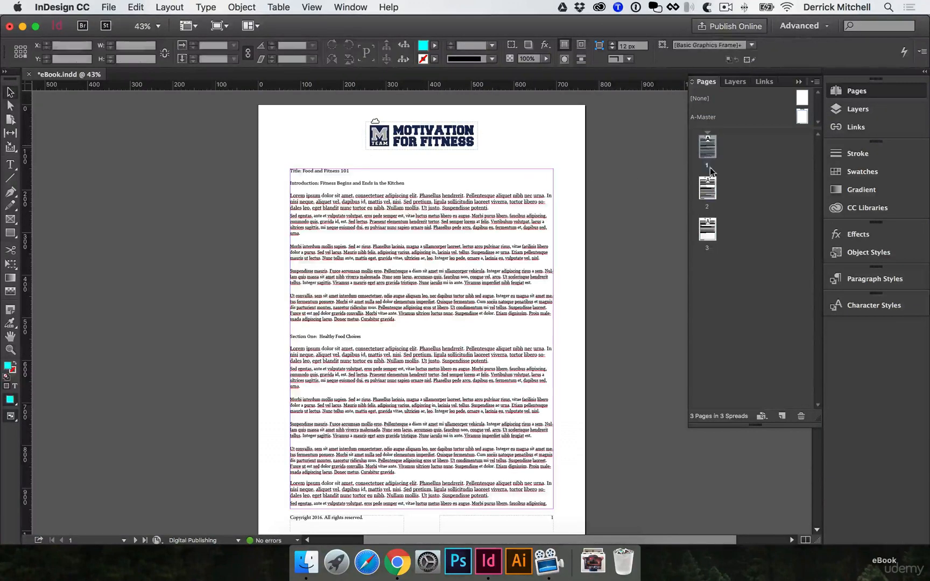
double_click(707, 189)
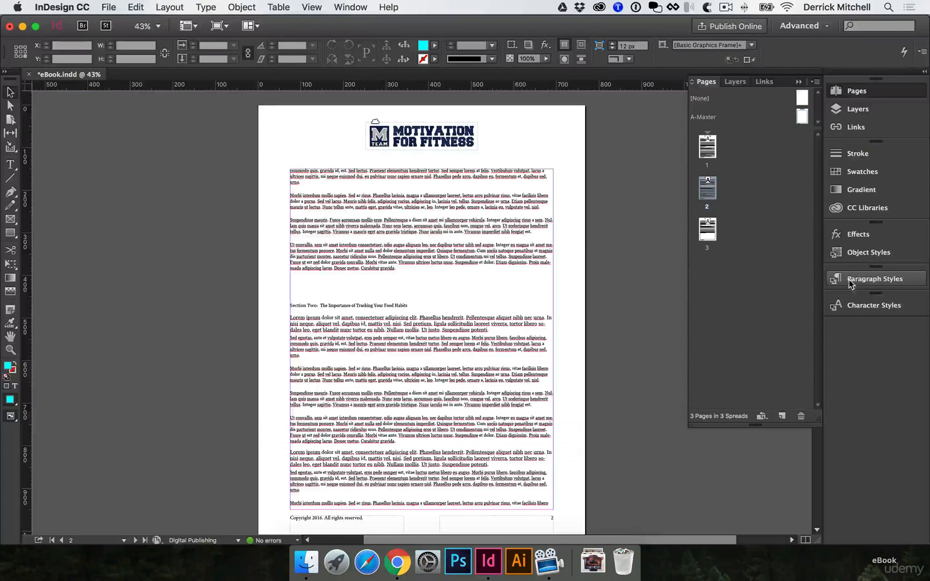
Show the paragraph styles and zoom in on page 2's text to 75%
left_click(877, 279)
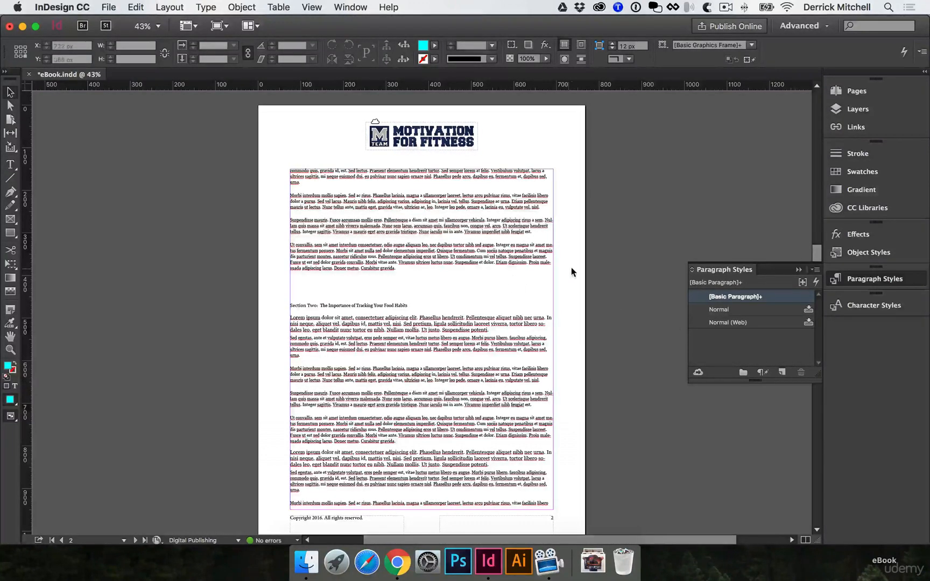
left_click(429, 218, "super")
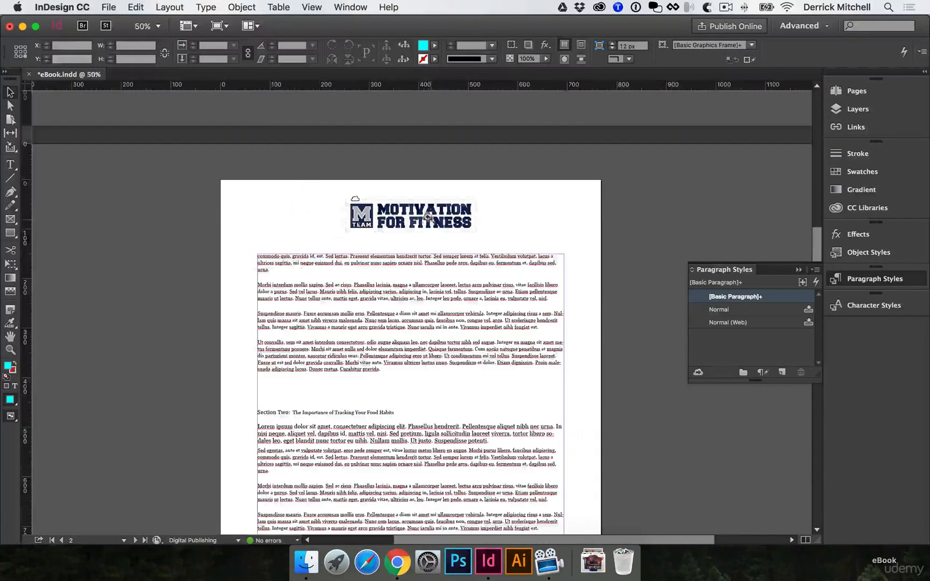
left_click(428, 286, "super")
scroll(430, 280, "down", 1)
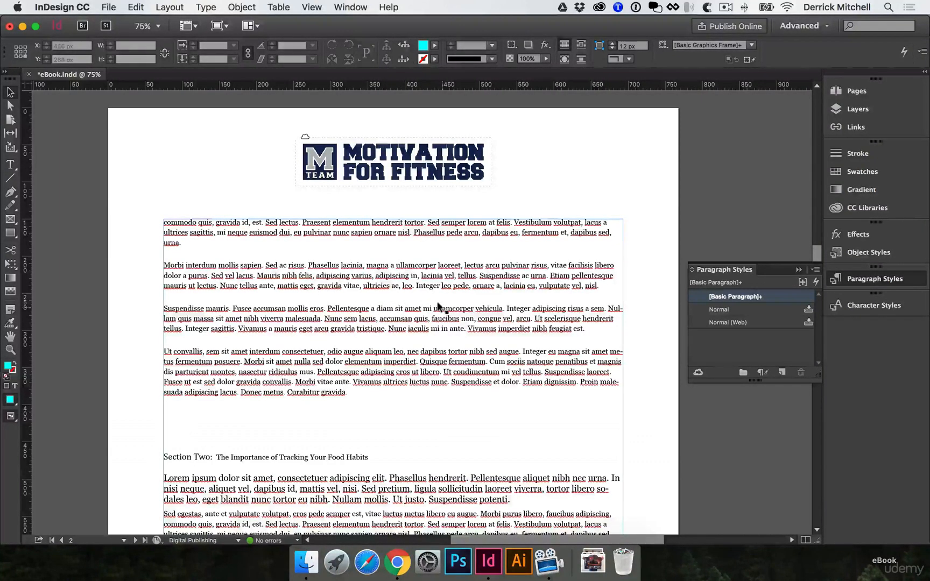
Set the font size of page 2's three paragraphs from "Morbi interdum" through "Curabitur gravida" to 15 pt
double_click(591, 311)
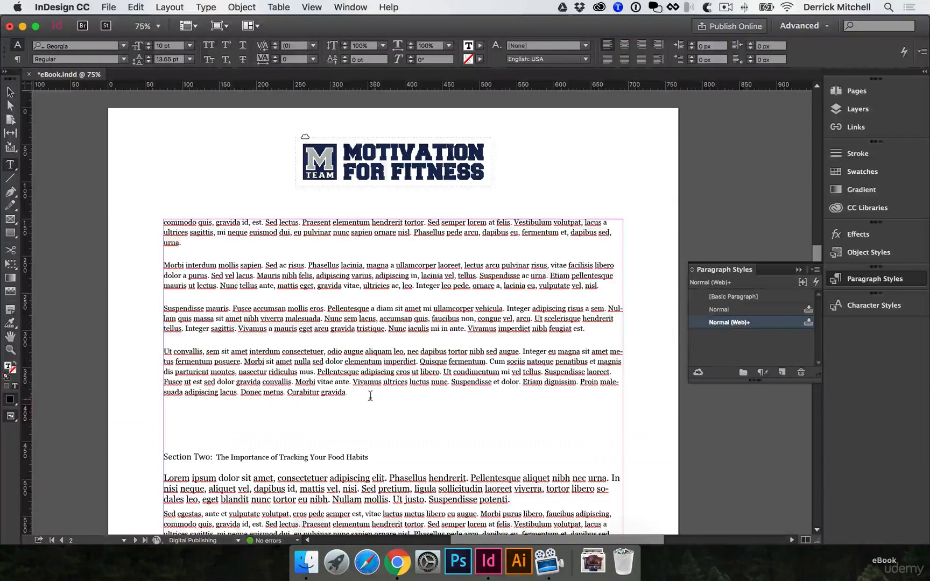
left_click_drag(370, 395, 156, 271)
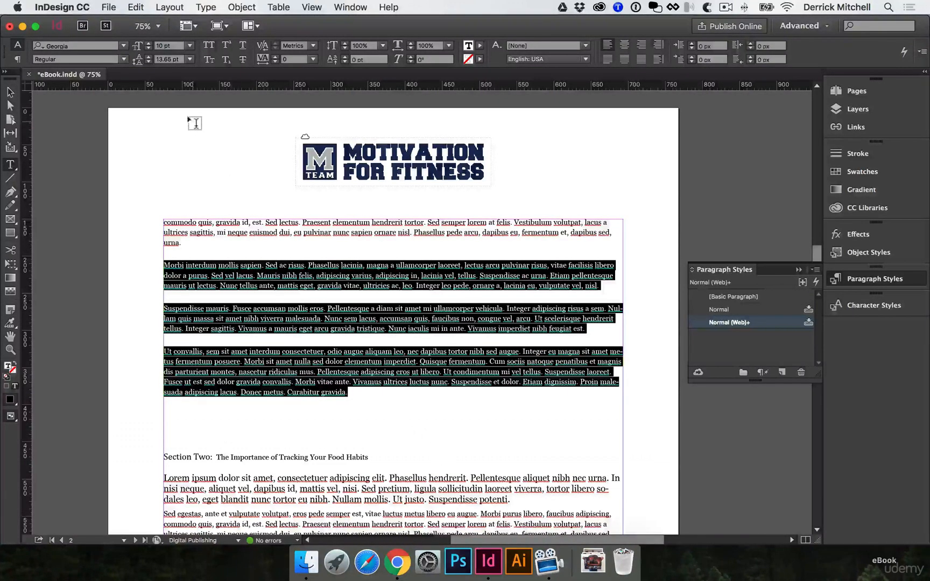
left_click(150, 47)
left_click(150, 47)
left_click(149, 46)
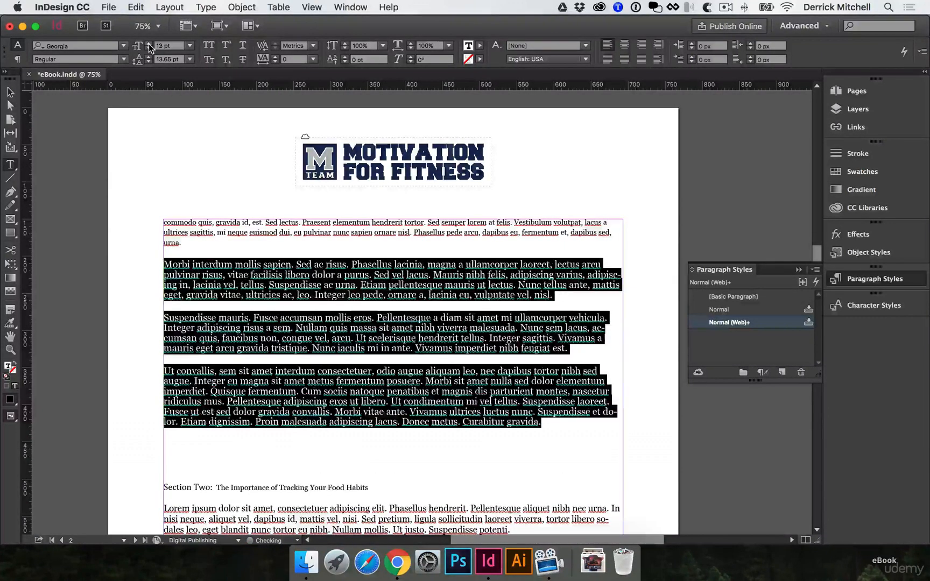
left_click(149, 47)
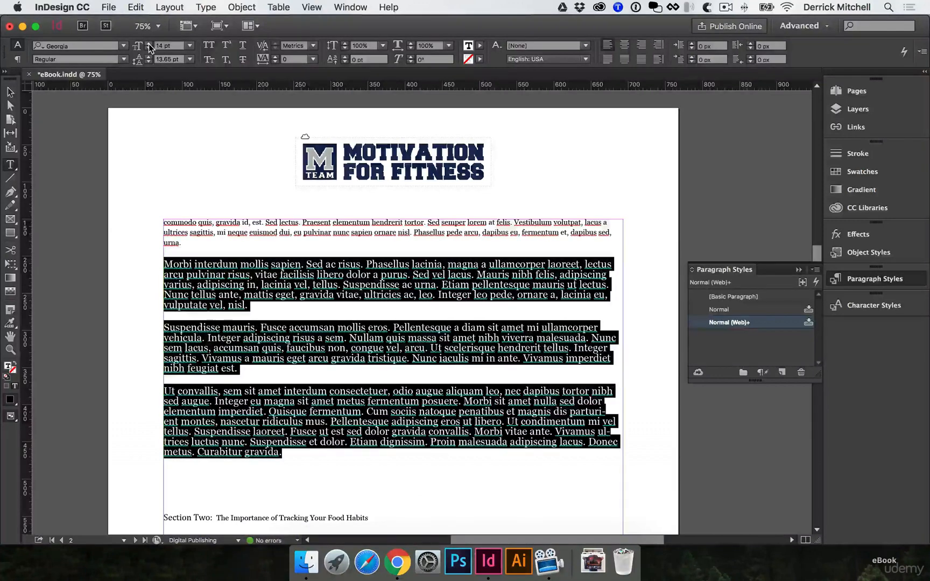
left_click(173, 278)
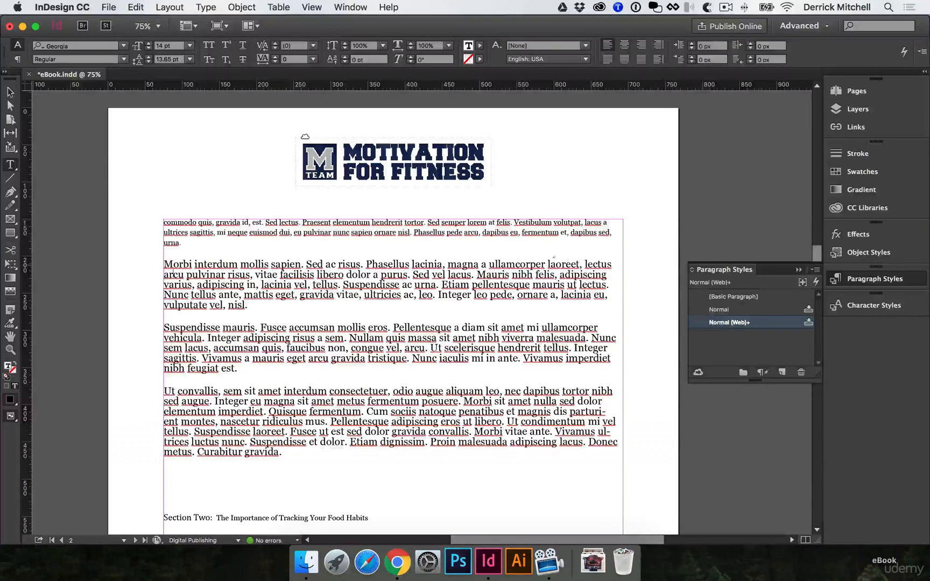
left_click_drag(586, 264, 593, 275)
left_click(360, 377)
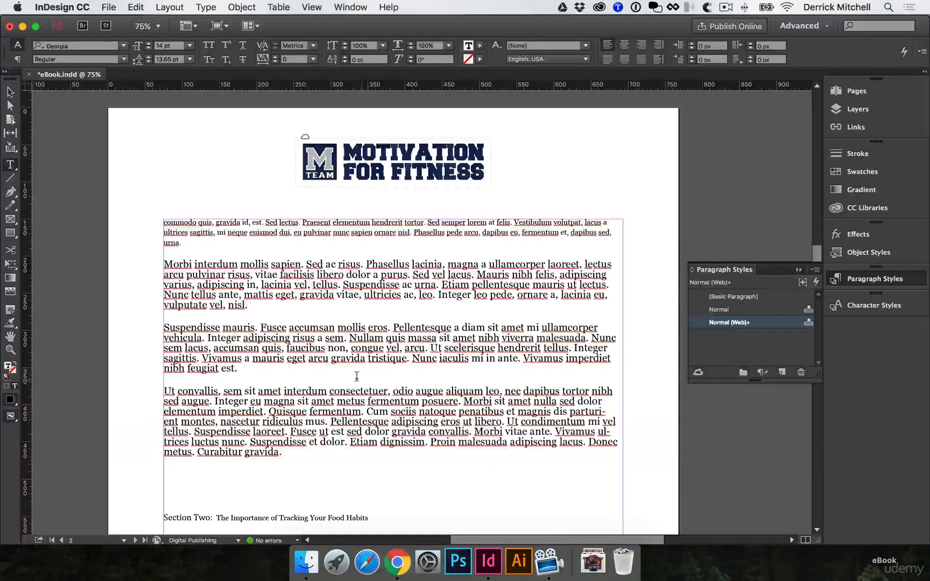
left_click_drag(295, 450, 129, 253)
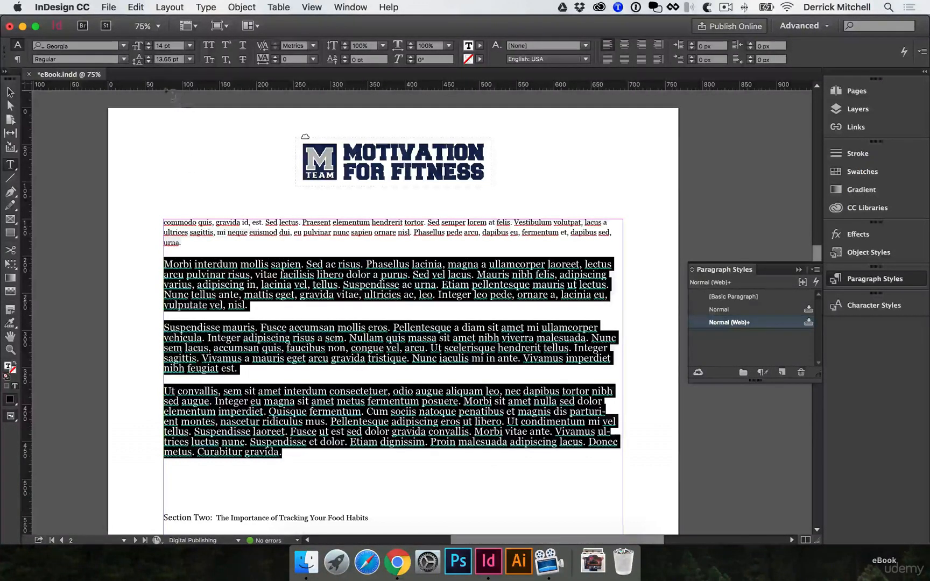
left_click(148, 49)
left_click(203, 150)
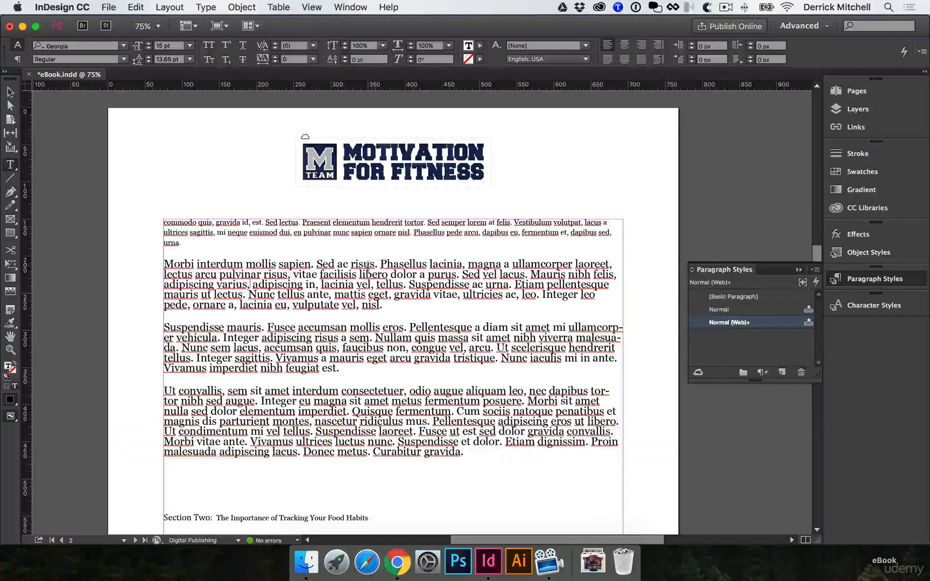
Set the leading of the same three paragraphs on page 2 to 20 pt
left_click_drag(464, 453, 119, 268)
left_click(149, 57)
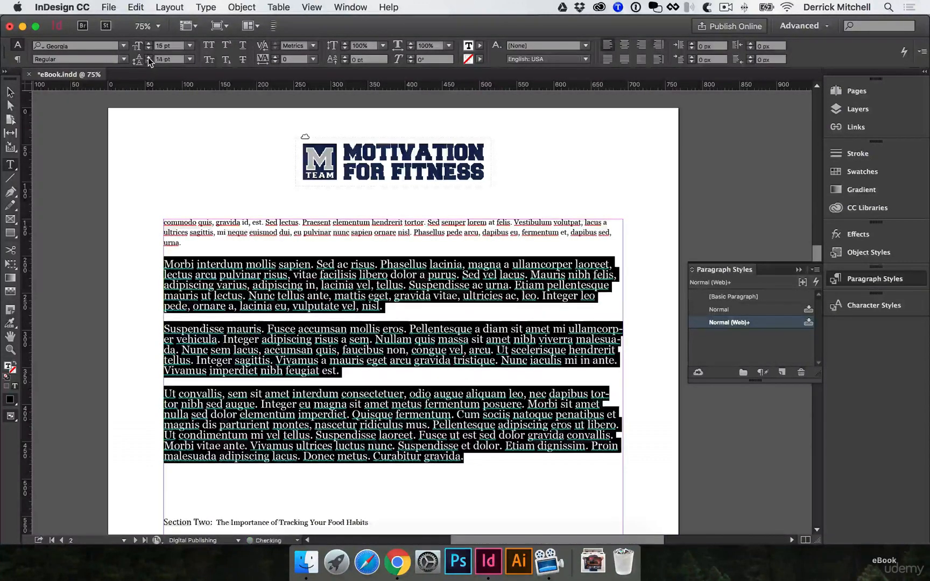
left_click(149, 57)
left_click(149, 57)
left_click(149, 57)
left_click(149, 57)
left_click(149, 57)
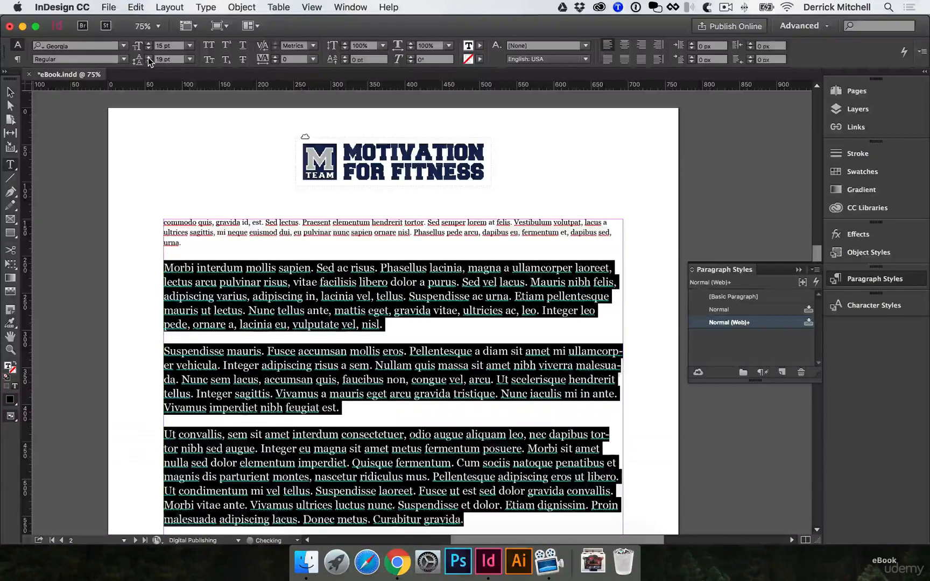
left_click(149, 57)
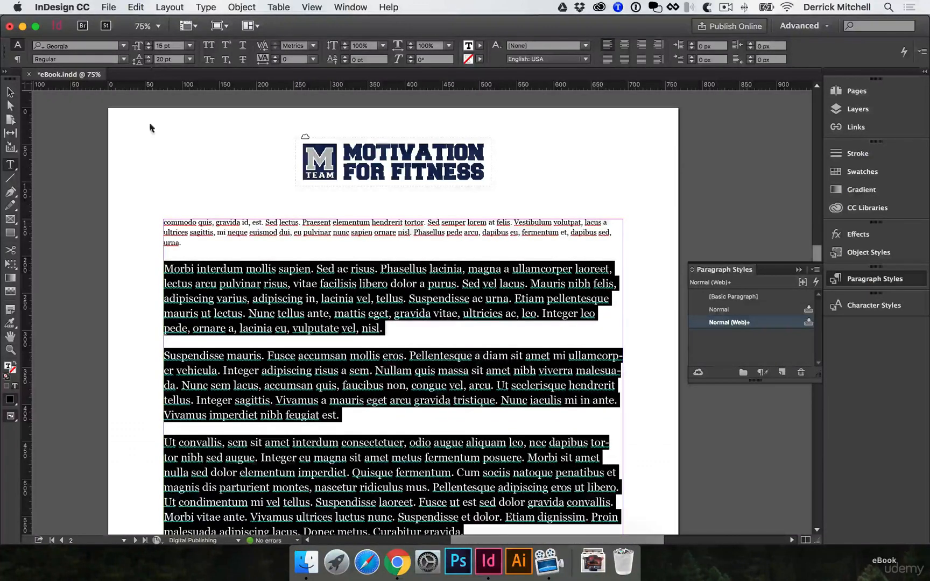
left_click(280, 282)
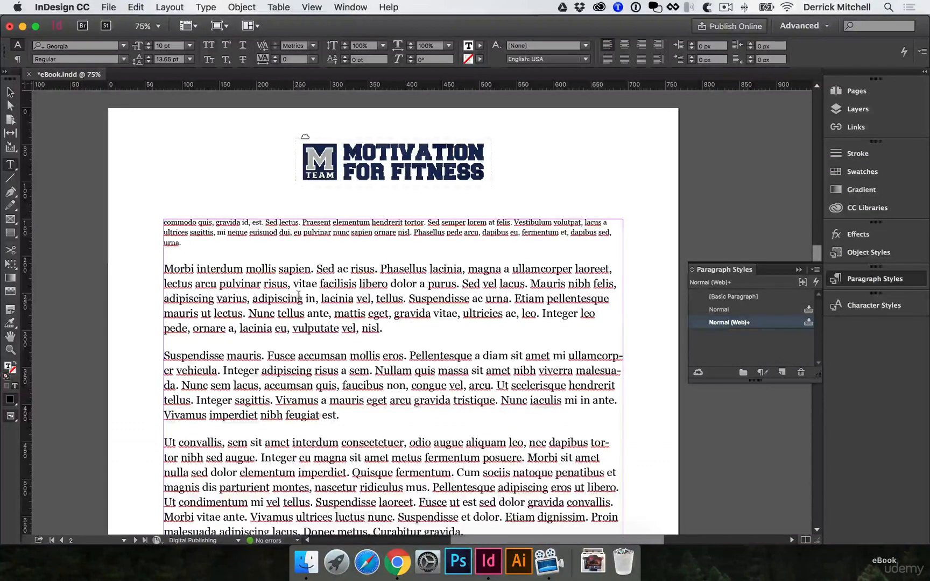
Create a paragraph style from the "Morbi interdum" paragraph on page 2 and name it "body"
scroll(300, 296, "down", 3)
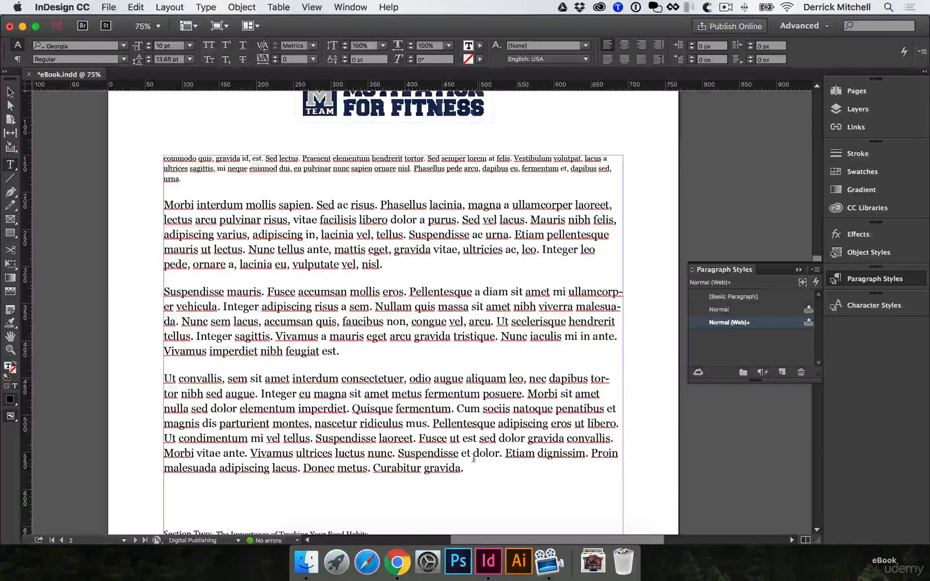
left_click_drag(384, 264, 160, 203)
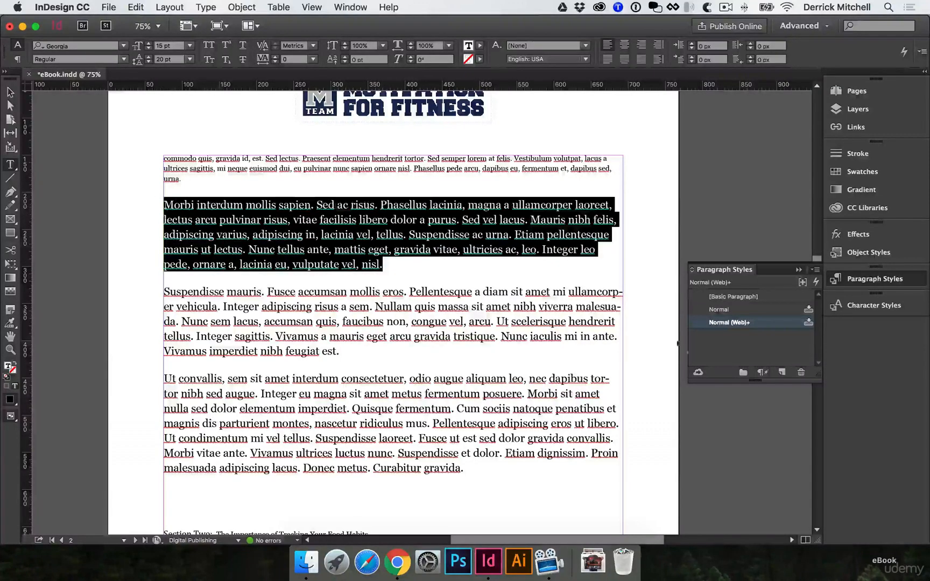
left_click(782, 373)
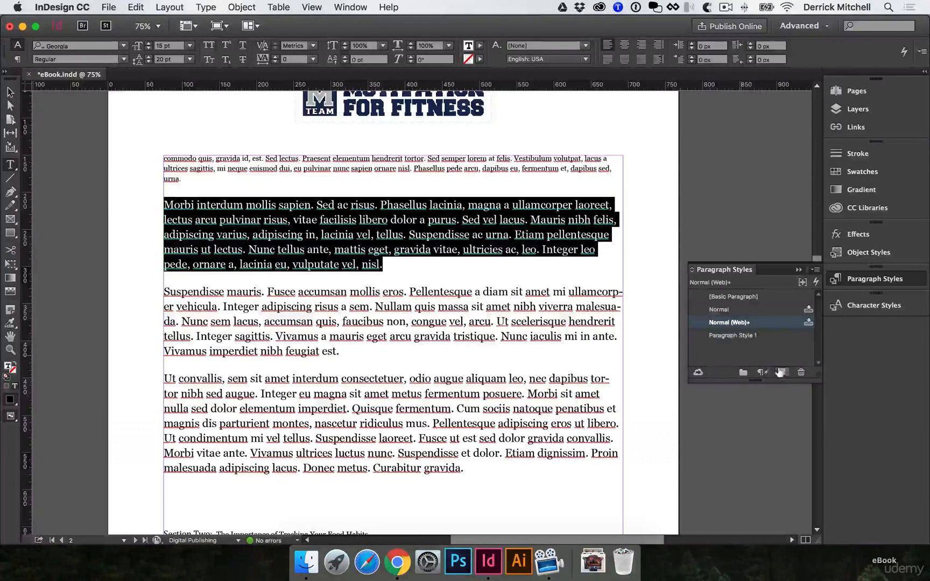
double_click(740, 336)
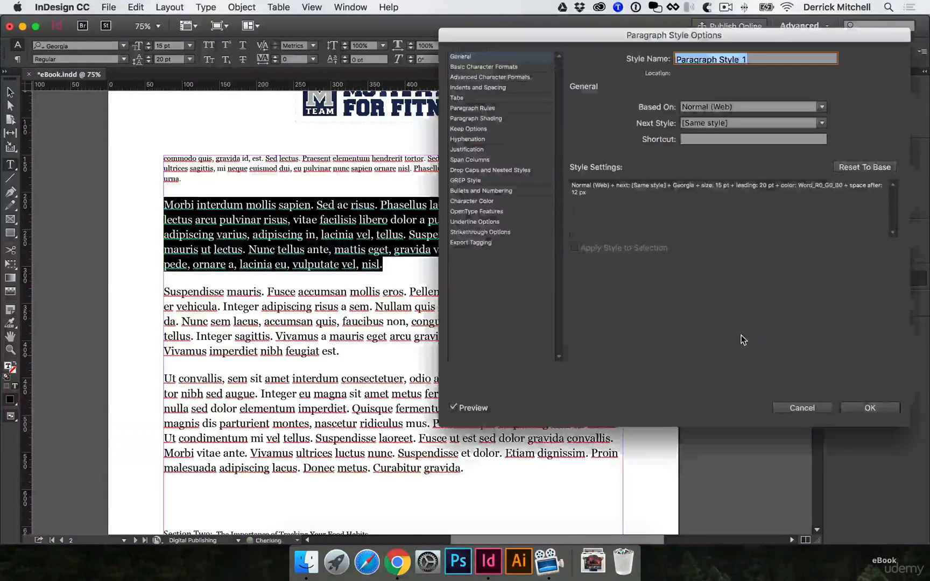
left_click_drag(632, 29, 629, 164)
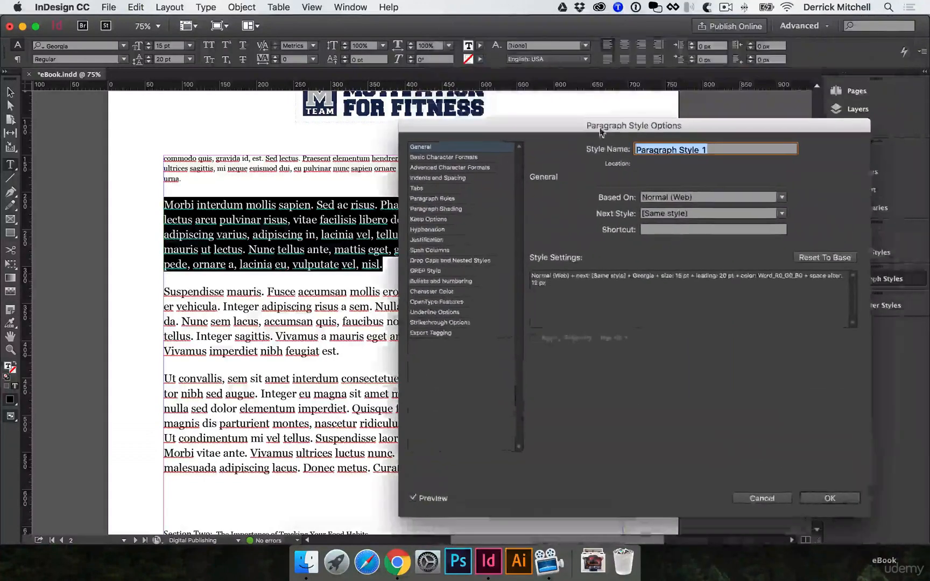
type("body")
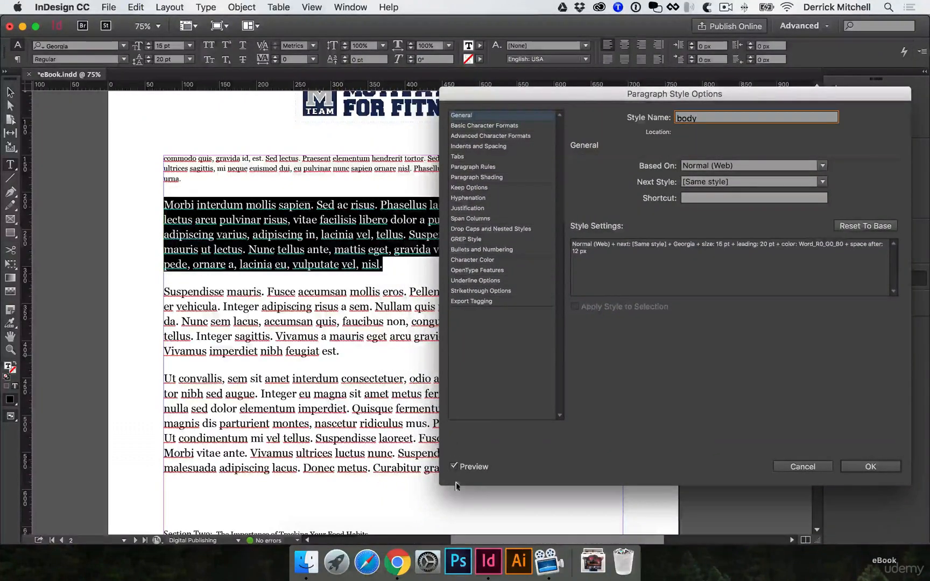
Set the body style's font family to Helvetica Neue in its basic character formats
left_click(482, 126)
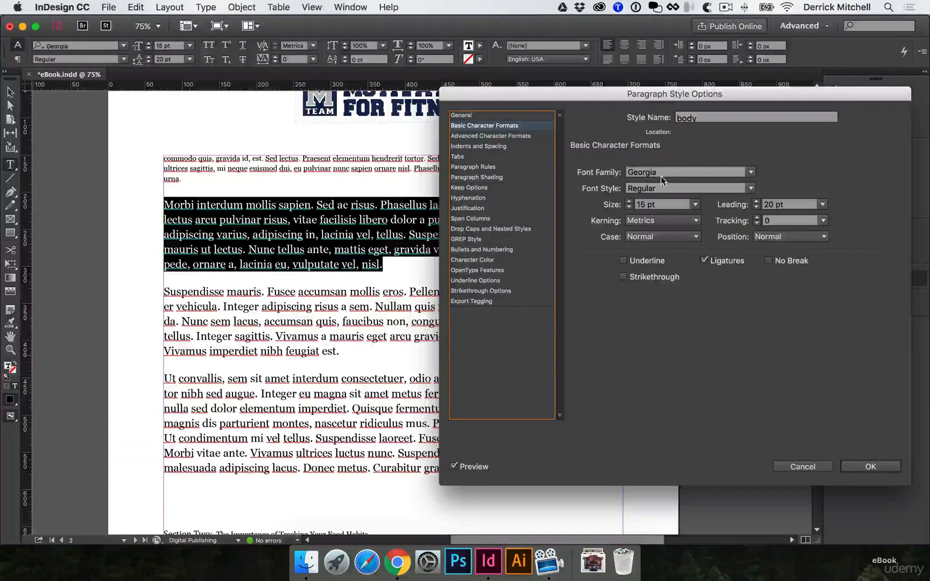
left_click_drag(677, 172, 610, 170)
type("Helvetica Neue")
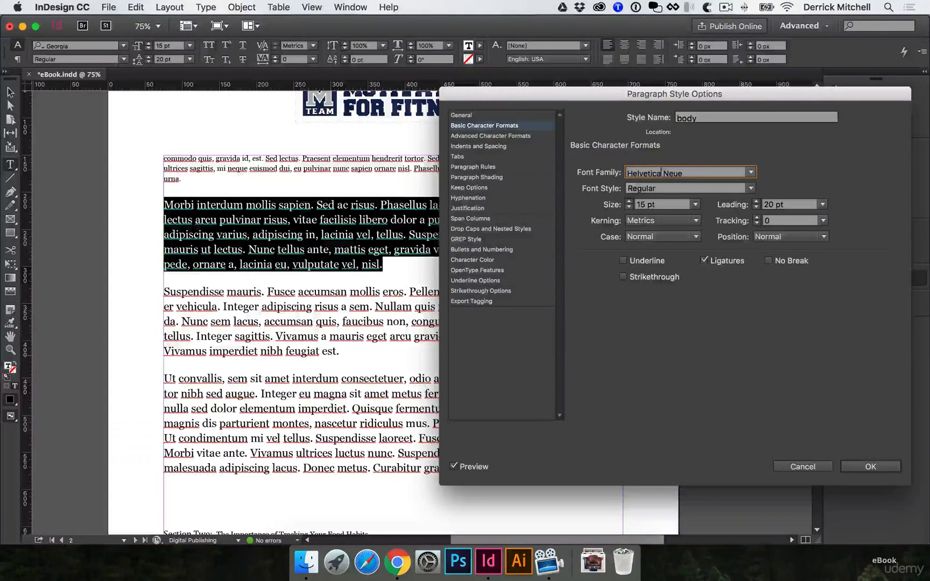
key("Tab")
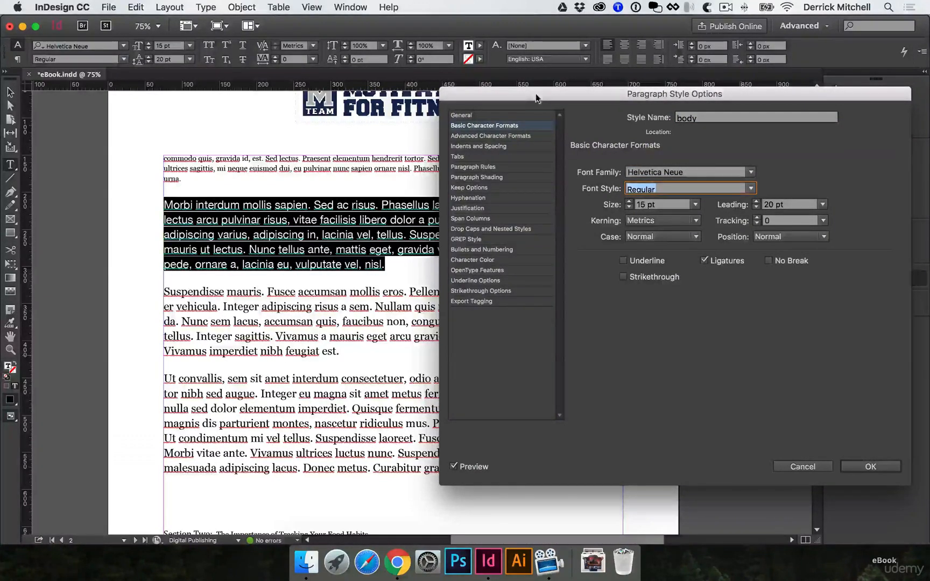
left_click_drag(537, 94, 560, 90)
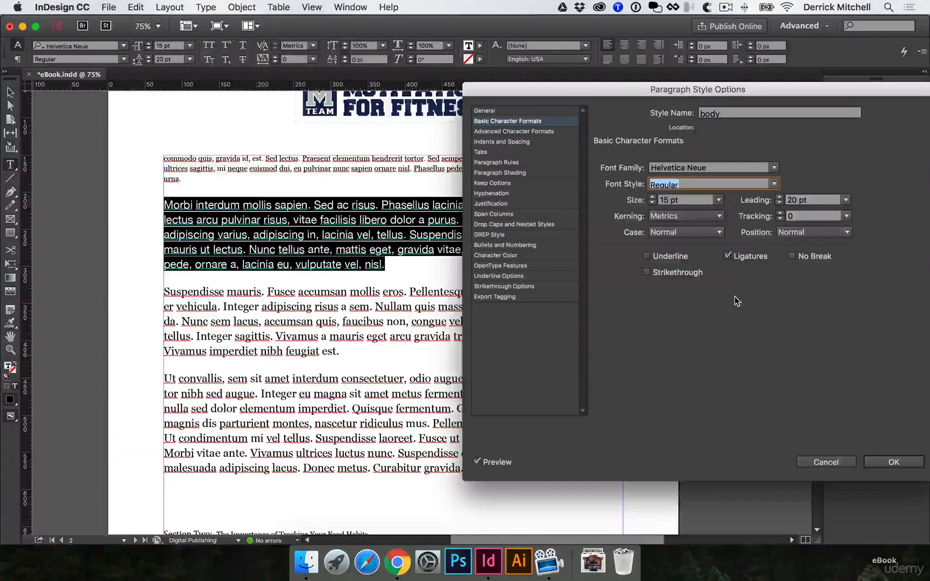
Review the body style's indents and spacing, turn off hyphenation, check the character color, and save the style
left_click(514, 132)
left_click(512, 143)
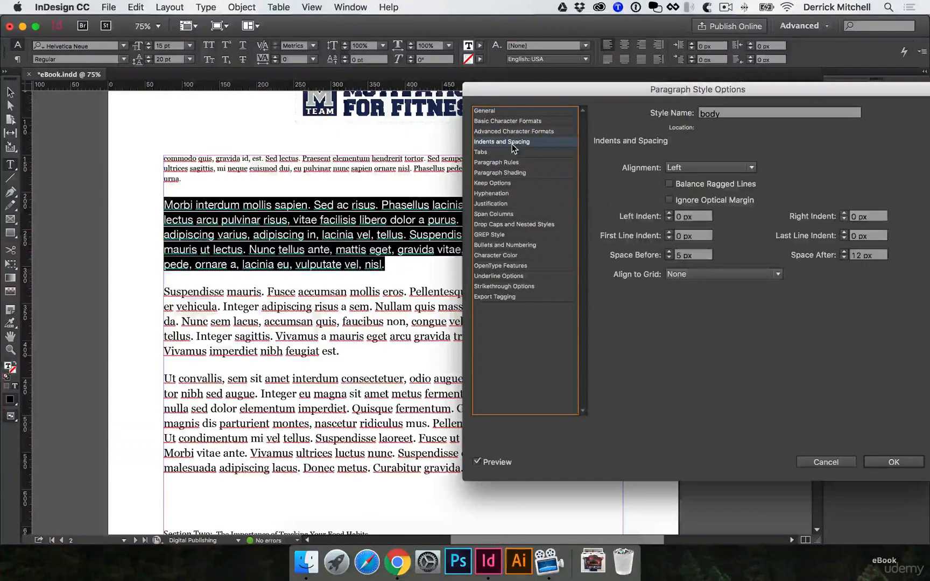
left_click(515, 131)
left_click(514, 138)
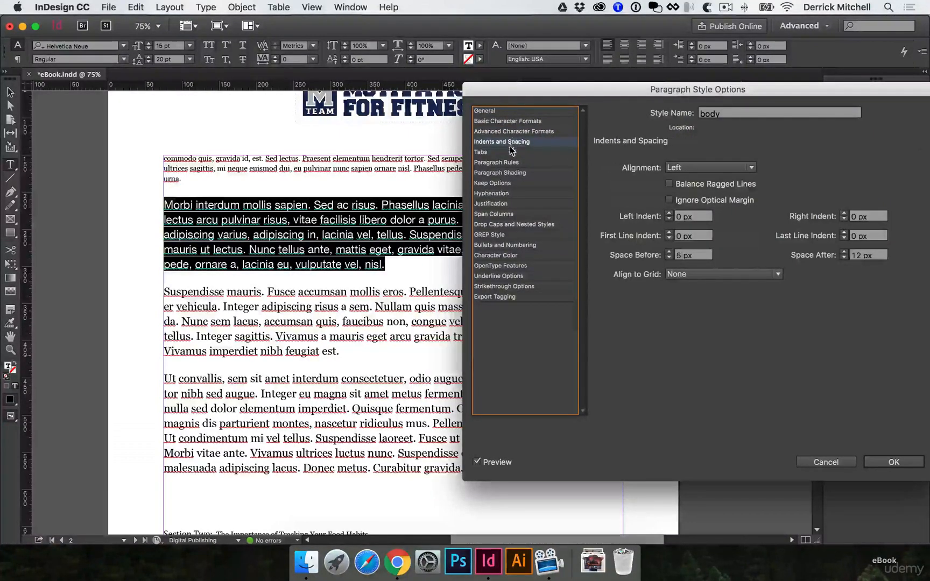
left_click(507, 194)
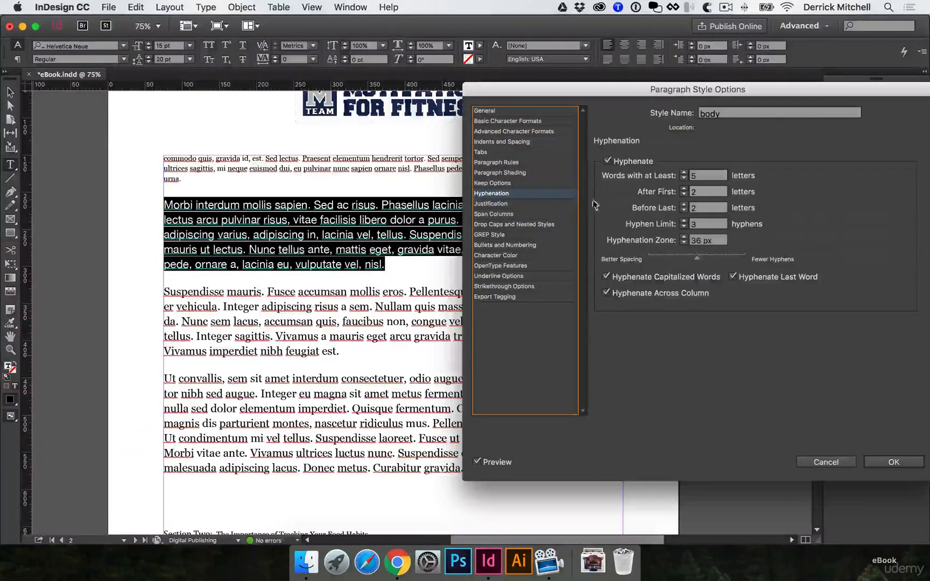
left_click(607, 162)
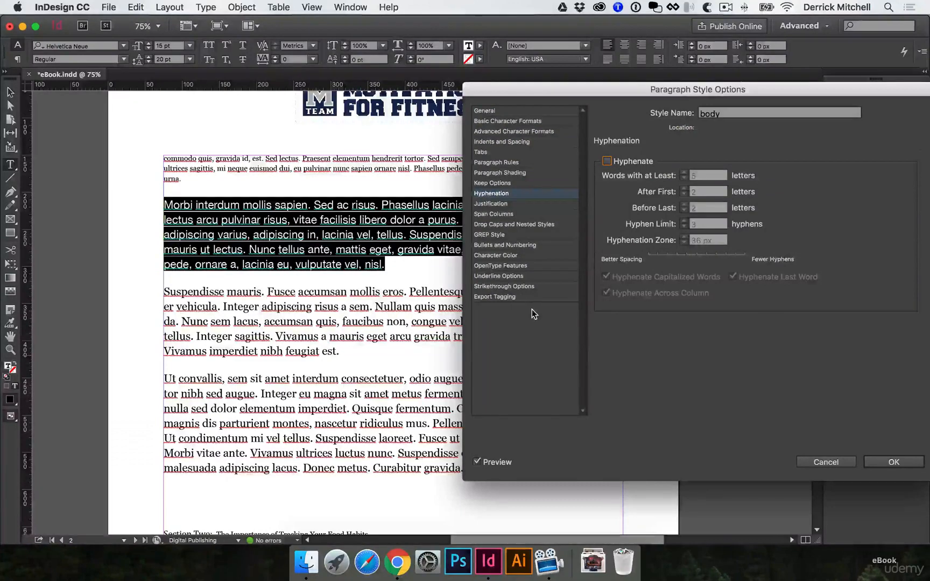
left_click(525, 255)
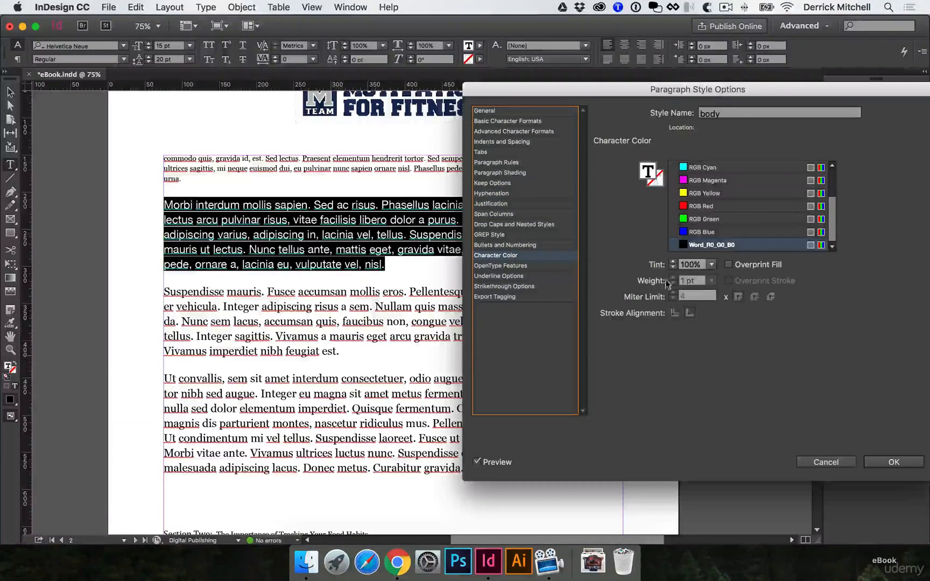
left_click(894, 463)
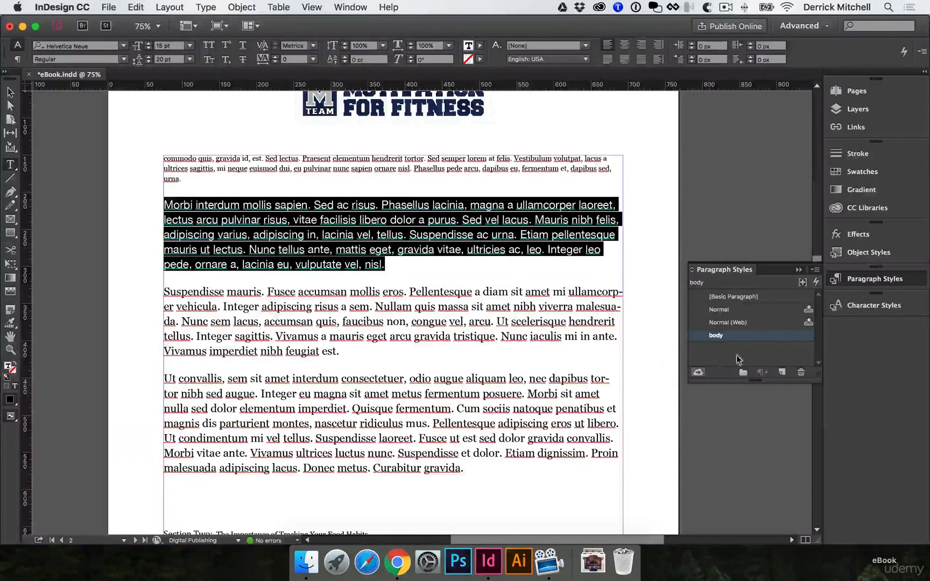
Apply the body paragraph style to all text in the story and clear its formatting overrides
left_click(350, 304)
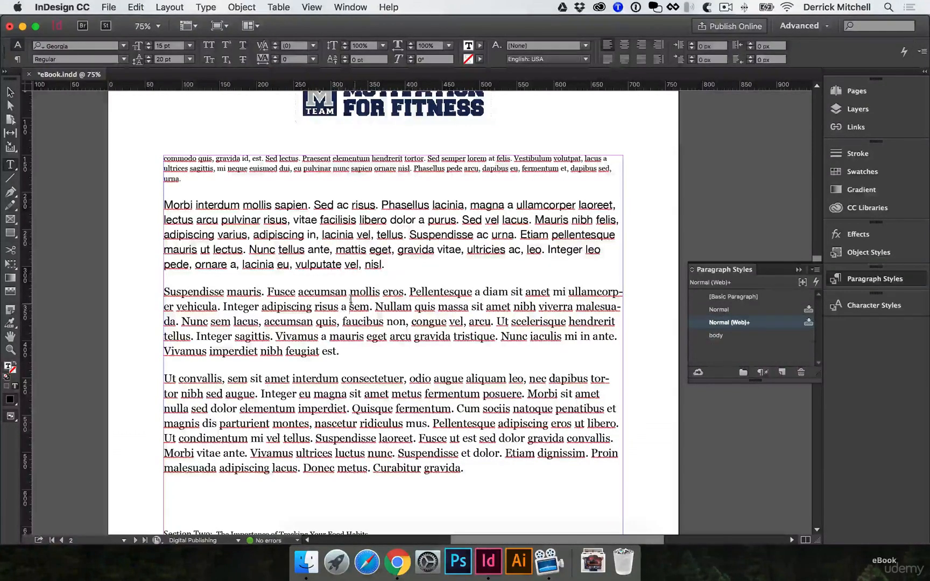
key("ctrl+a")
scroll(495, 350, "down", 1)
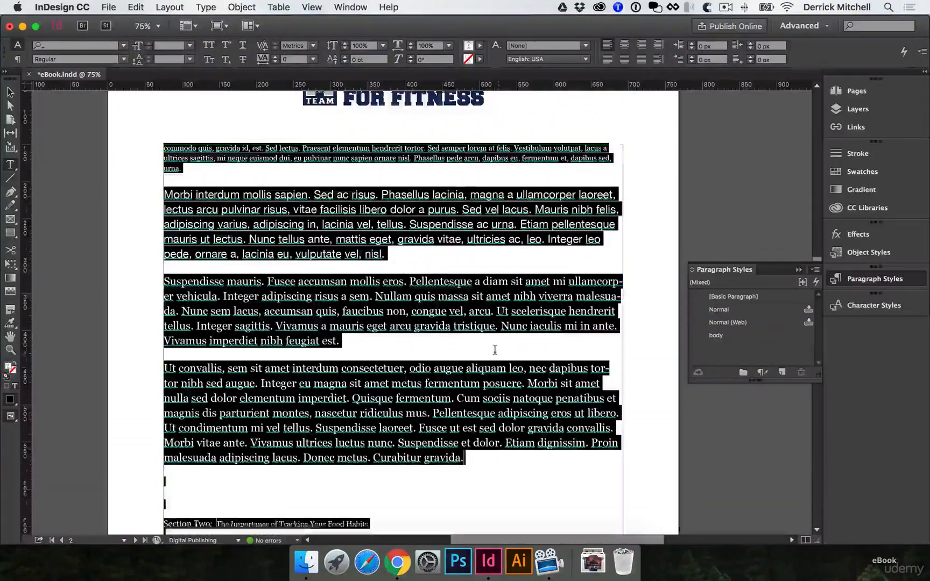
scroll(496, 350, "down", 20)
scroll(496, 350, "up", 20)
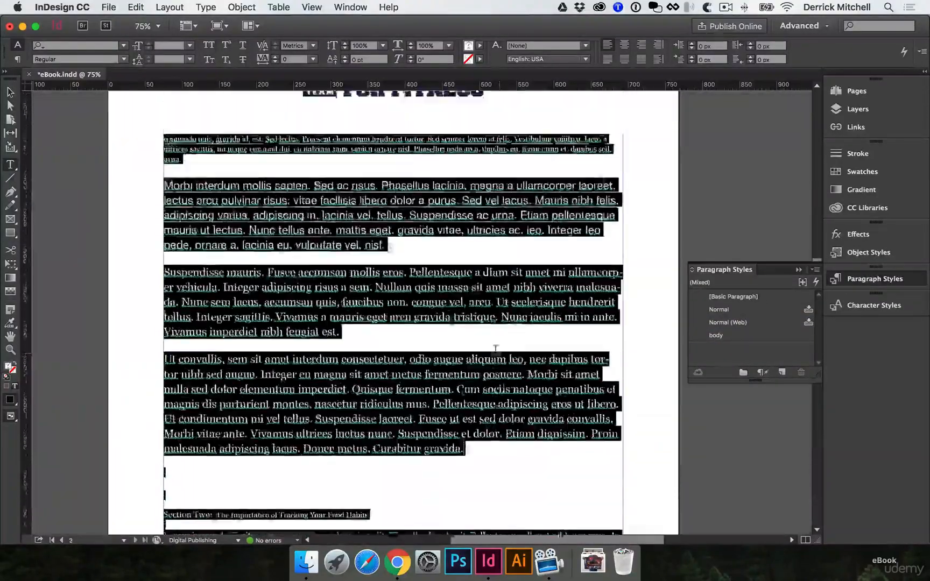
scroll(496, 349, "up", 20)
scroll(494, 354, "down", 6)
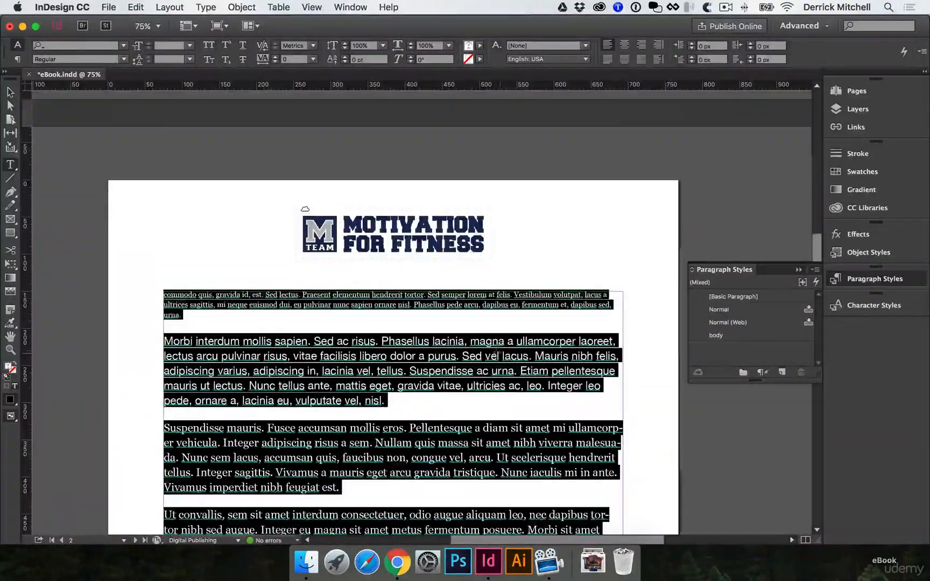
left_click(723, 334)
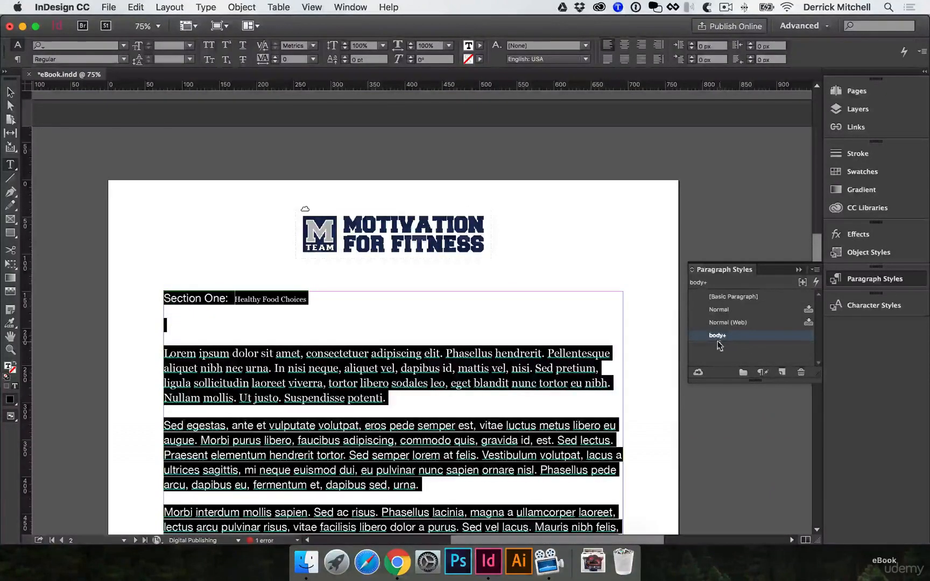
left_click(762, 373)
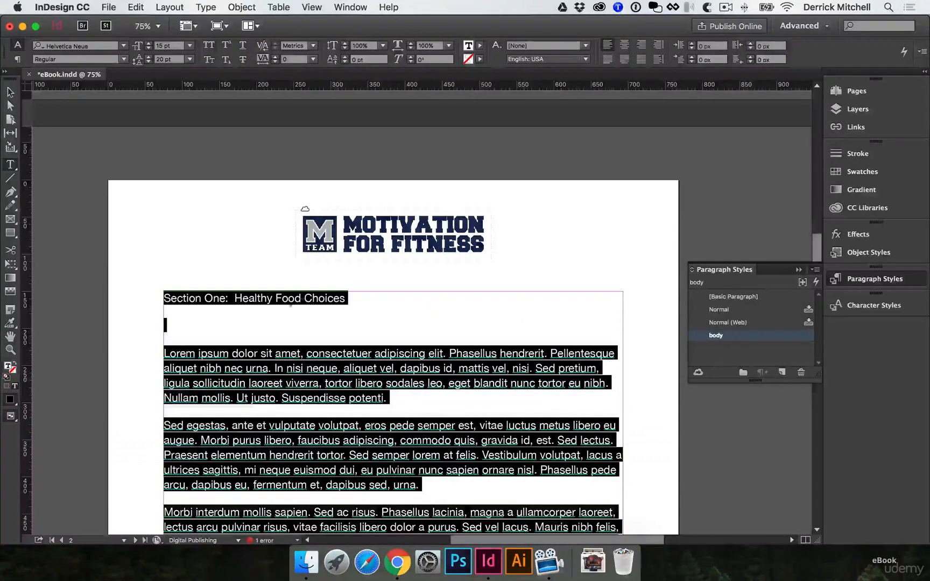
scroll(275, 369, "down", 2)
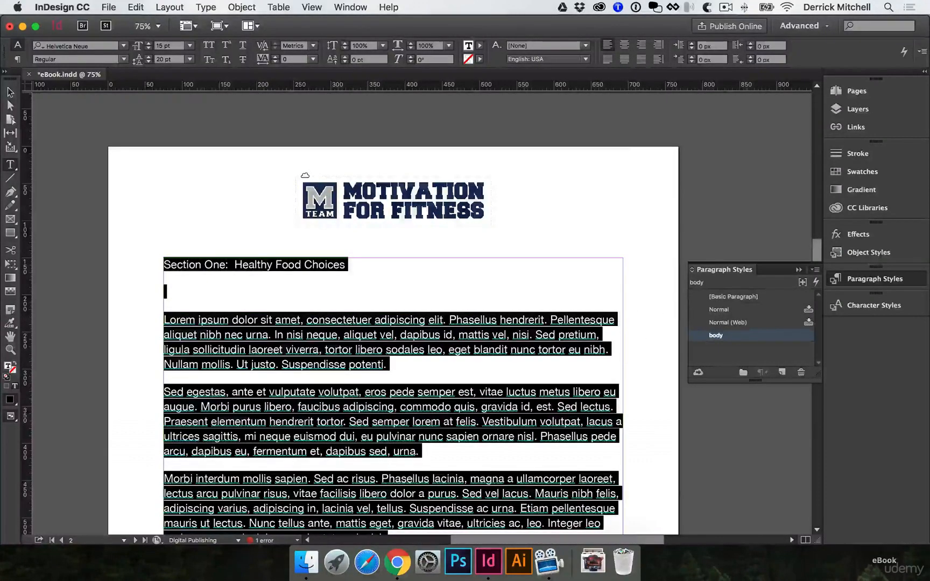
Try RGB Blue as the body paragraph style's character color, set it to [Black] instead, and save the style
left_click(10, 93)
left_click(641, 294)
scroll(646, 323, "down", 6)
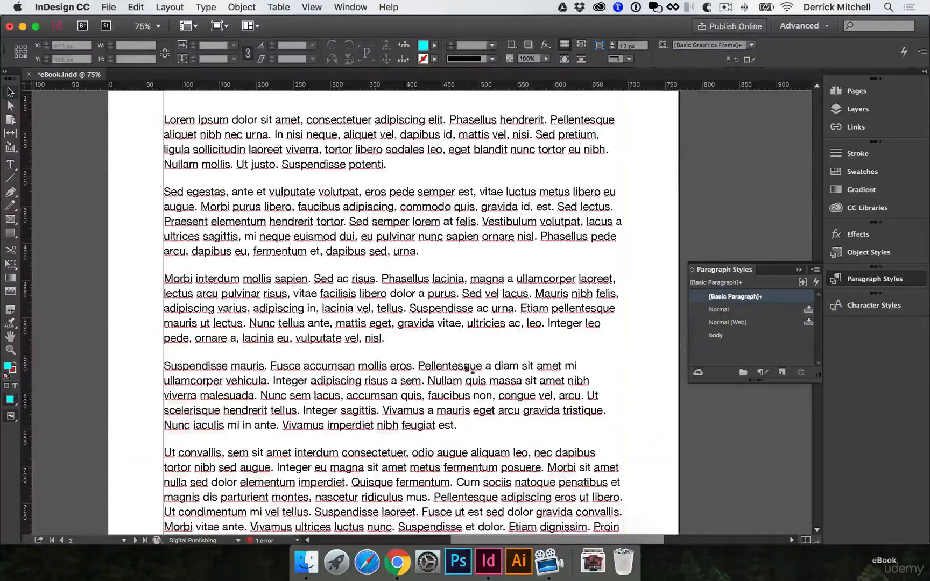
scroll(653, 360, "down", 20)
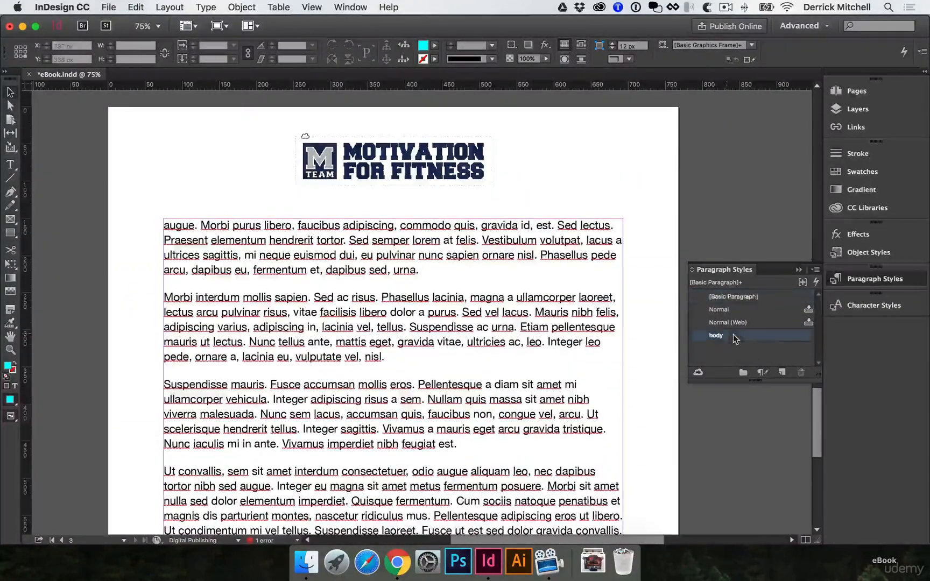
double_click(716, 336)
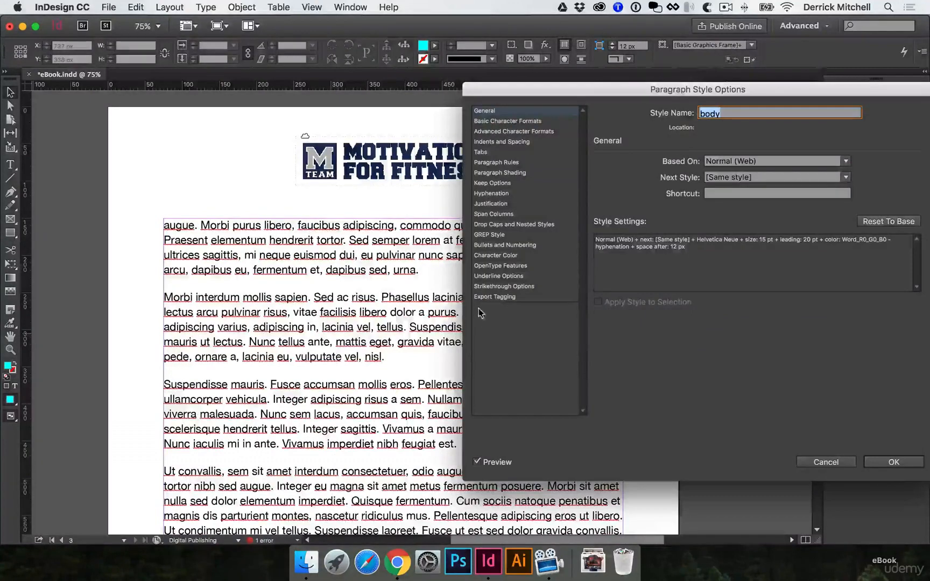
left_click(508, 122)
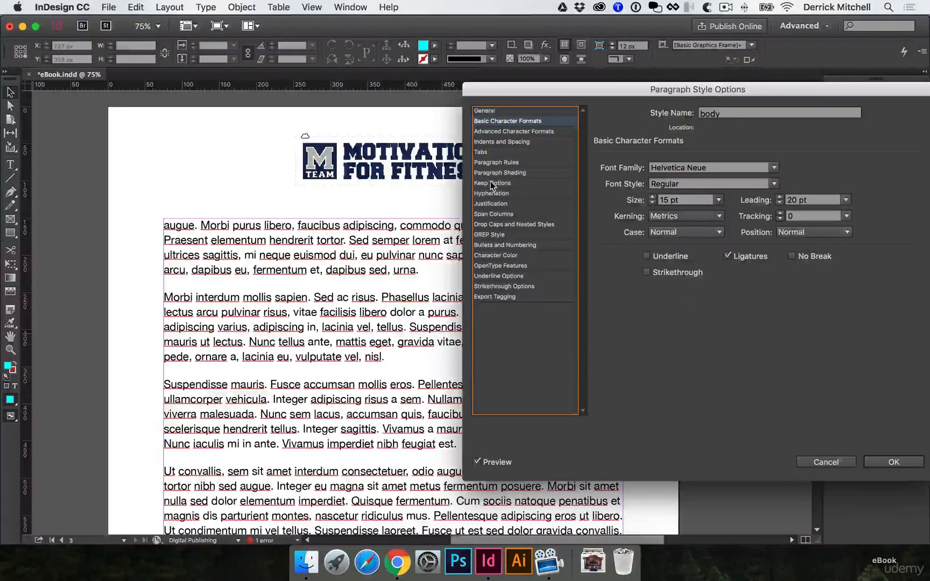
left_click(497, 255)
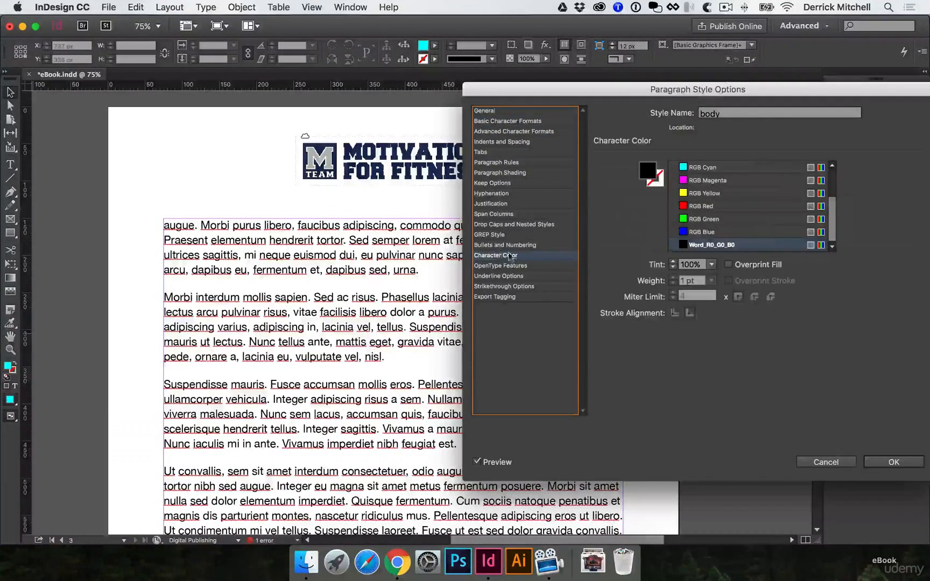
left_click(687, 233)
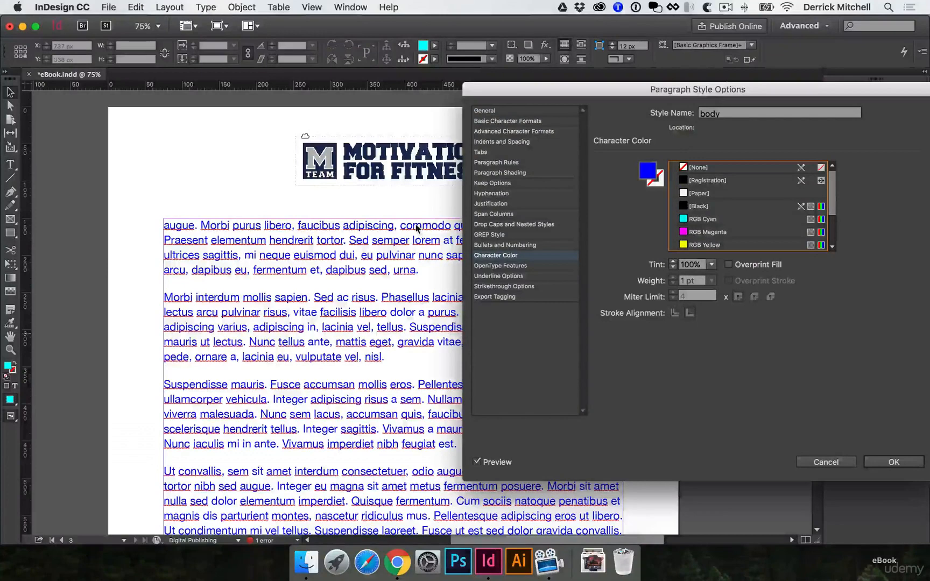
left_click(699, 207)
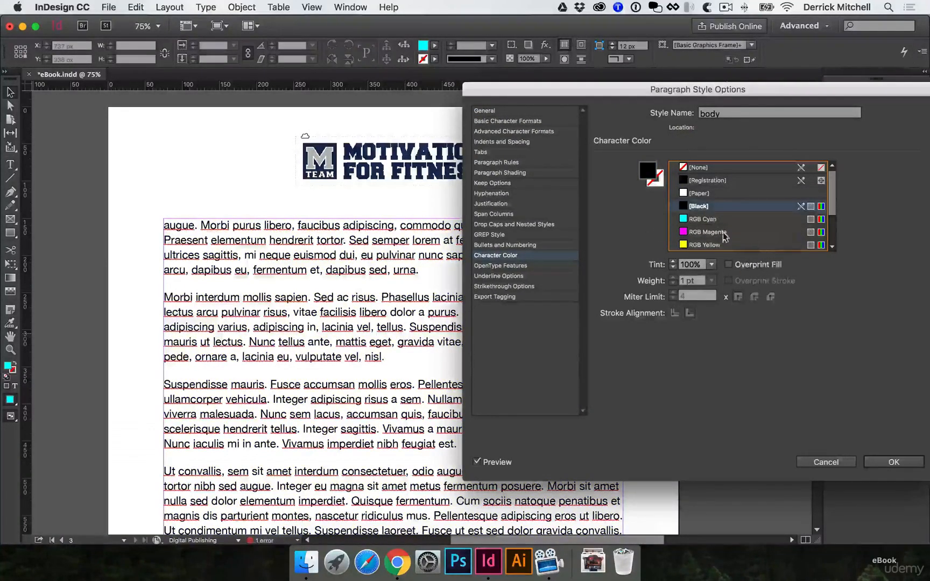
left_click(897, 463)
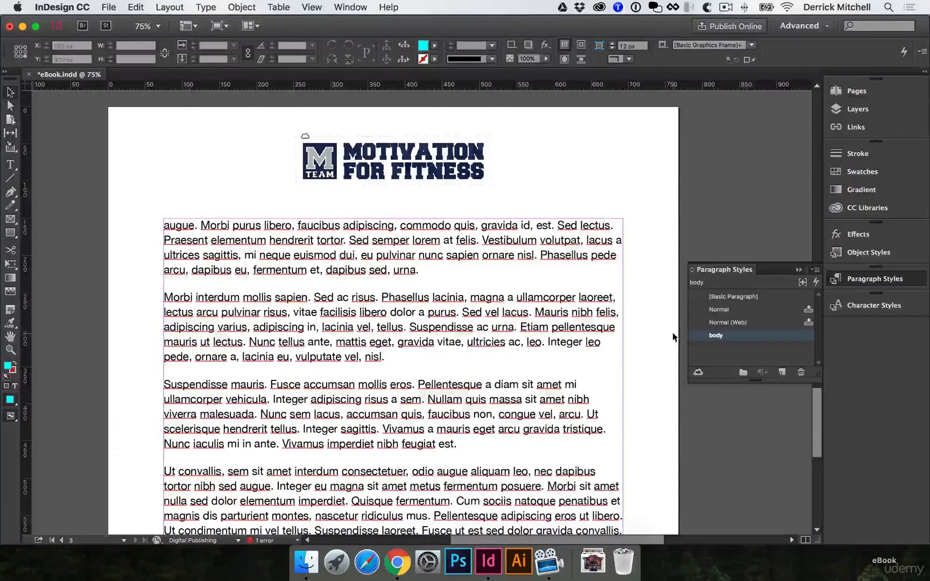
Create a paragraph style from the "Introduction: Fitness Begins and Ends in the Kitchen" heading on page 1 and name it "H1"
scroll(639, 323, "up", 20)
scroll(639, 322, "up", 10)
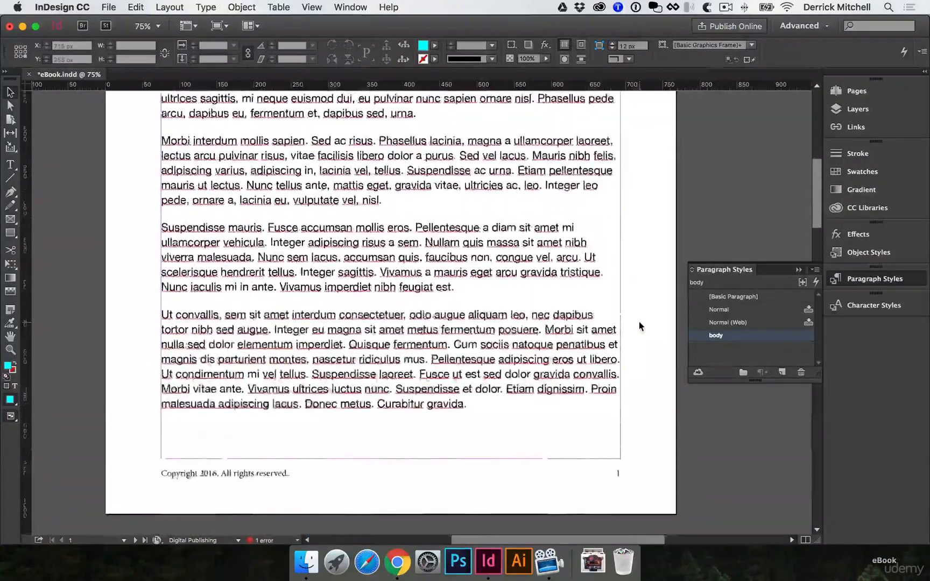
double_click(369, 339)
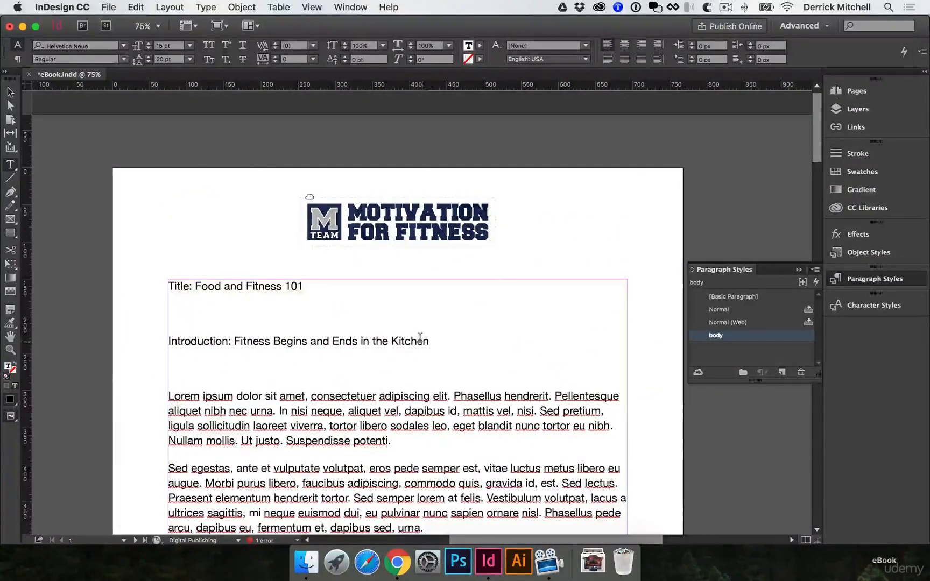
left_click_drag(429, 341, 155, 340)
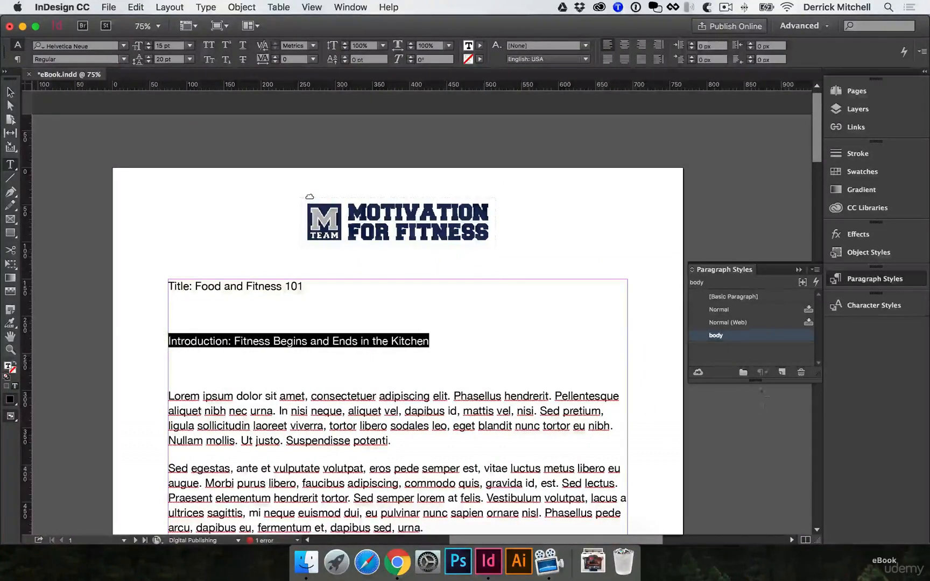
left_click(783, 371)
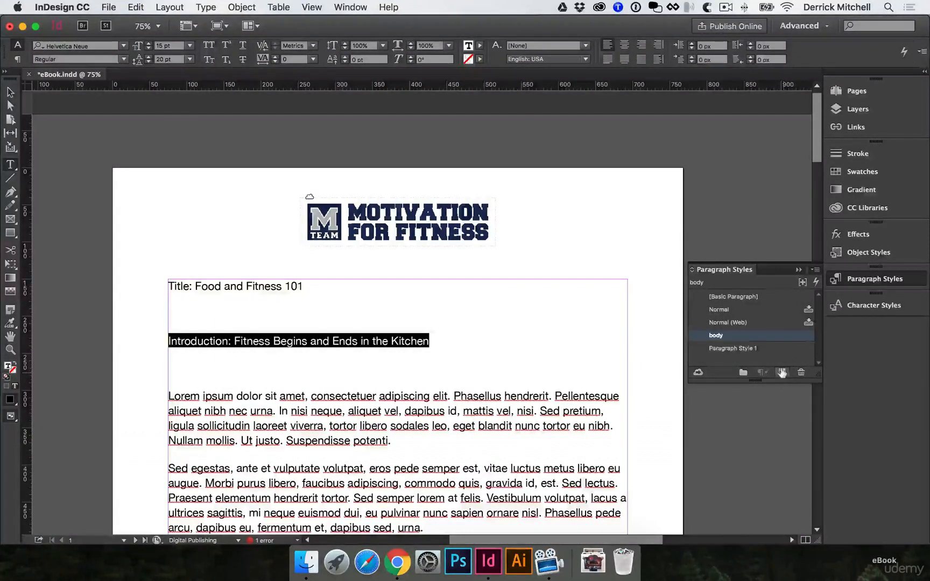
double_click(746, 348)
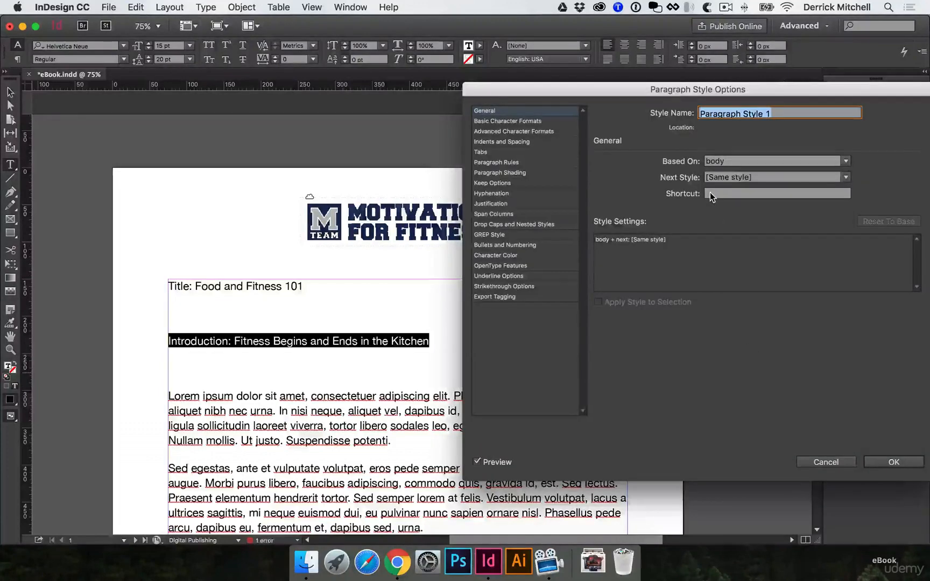
type("H1")
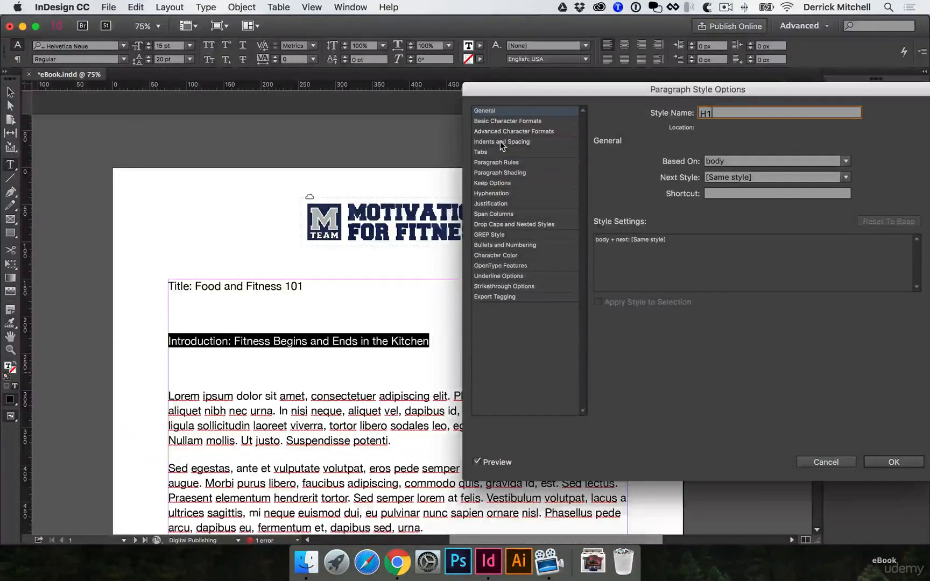
Set the H1 style's font family to Freshman and its case to All Caps in the basic character formats
left_click(507, 121)
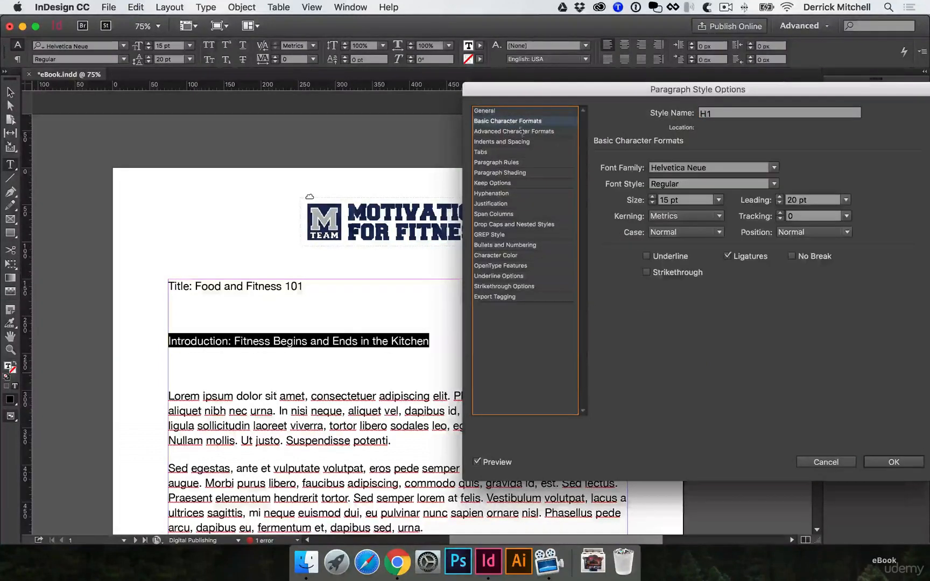
left_click(730, 166)
type("Freshman")
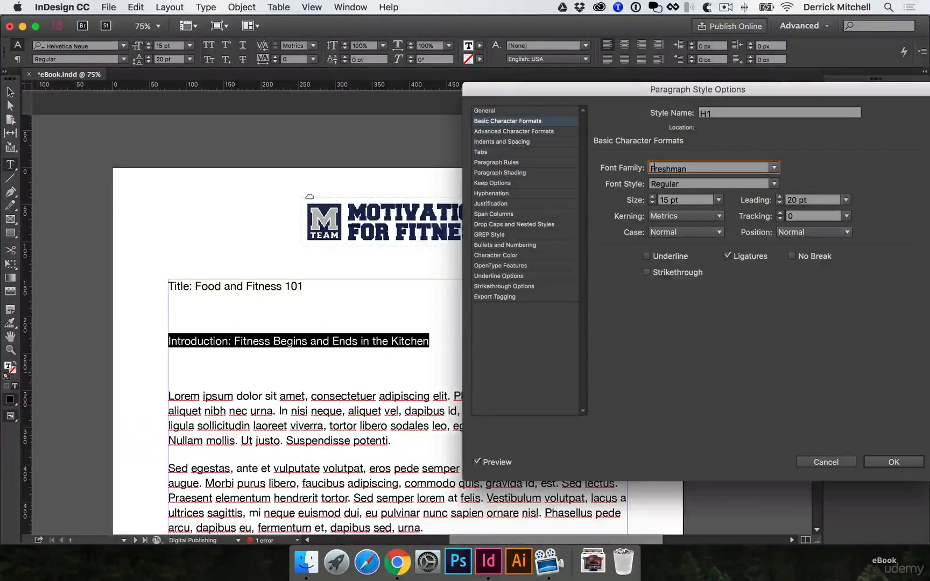
key("Tab")
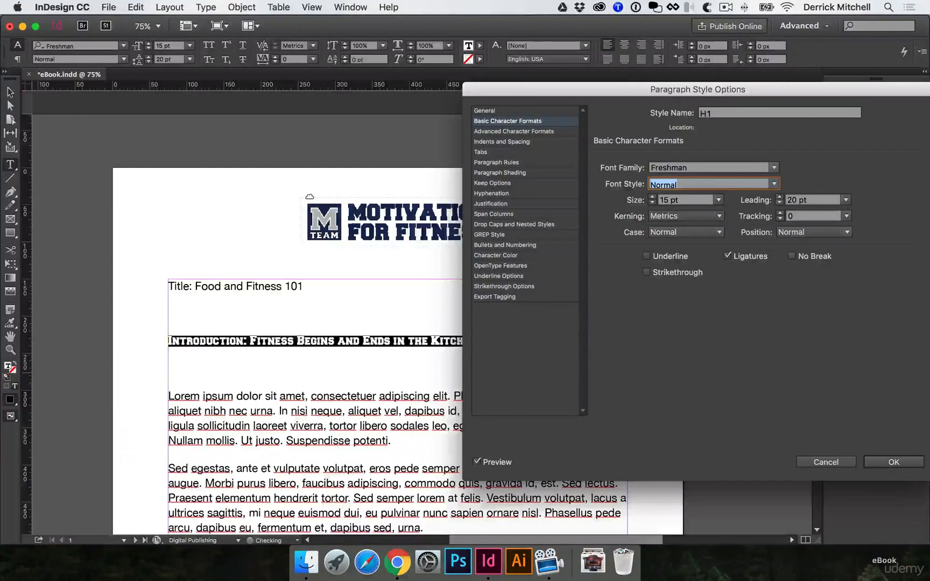
left_click(697, 233)
left_click(692, 272)
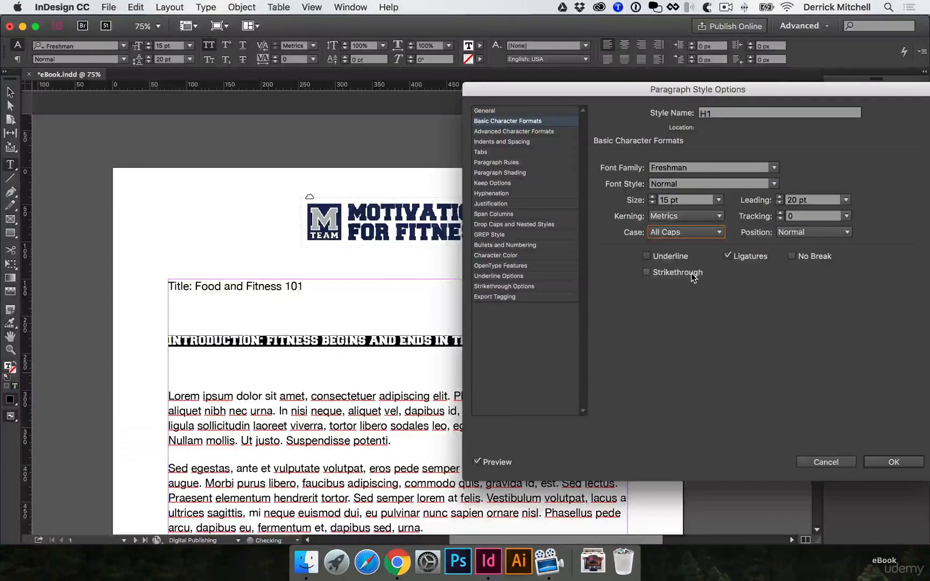
Set the H1 style's tracking to 60 and save the style
left_click_drag(569, 86, 637, 78)
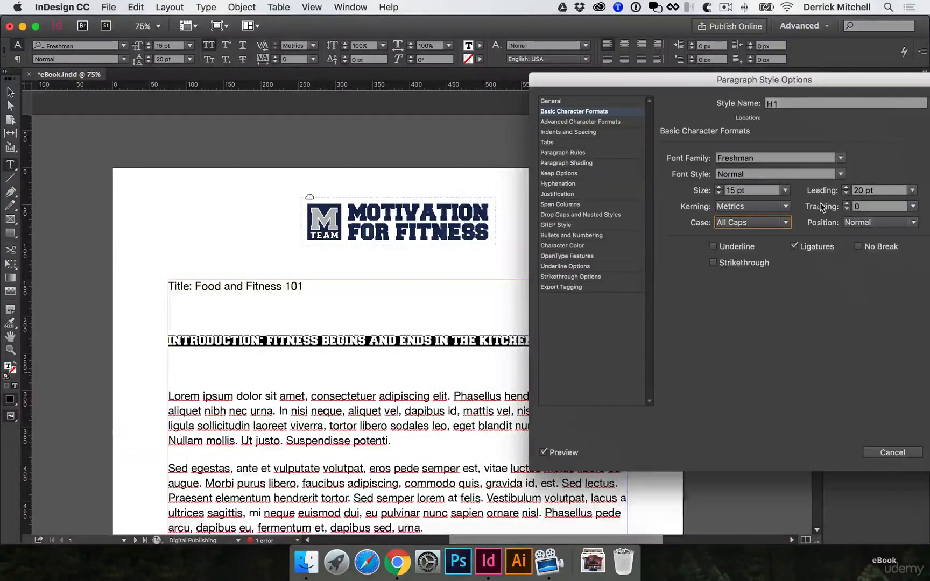
left_click(846, 204)
left_click(846, 204)
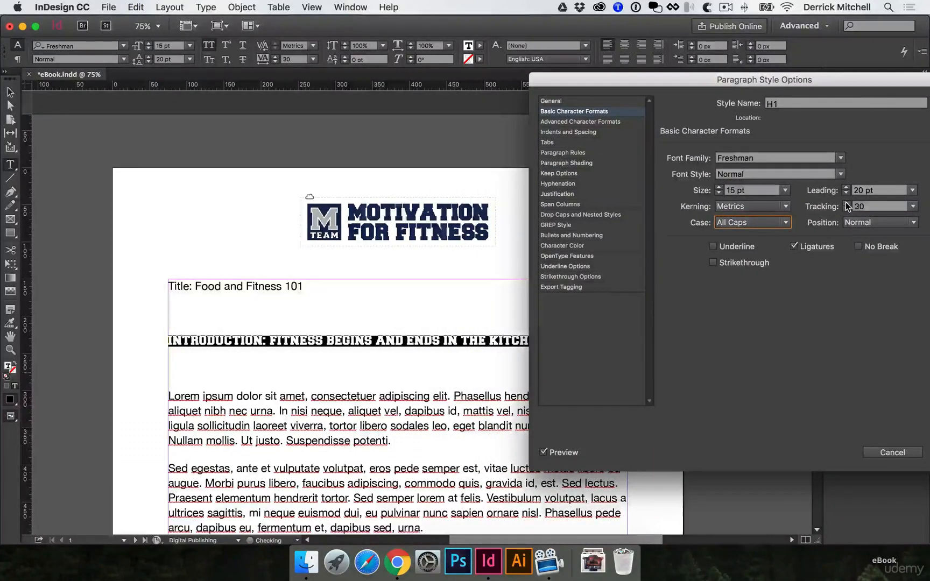
left_click(846, 203)
left_click(846, 204)
left_click(846, 203)
left_click(846, 204)
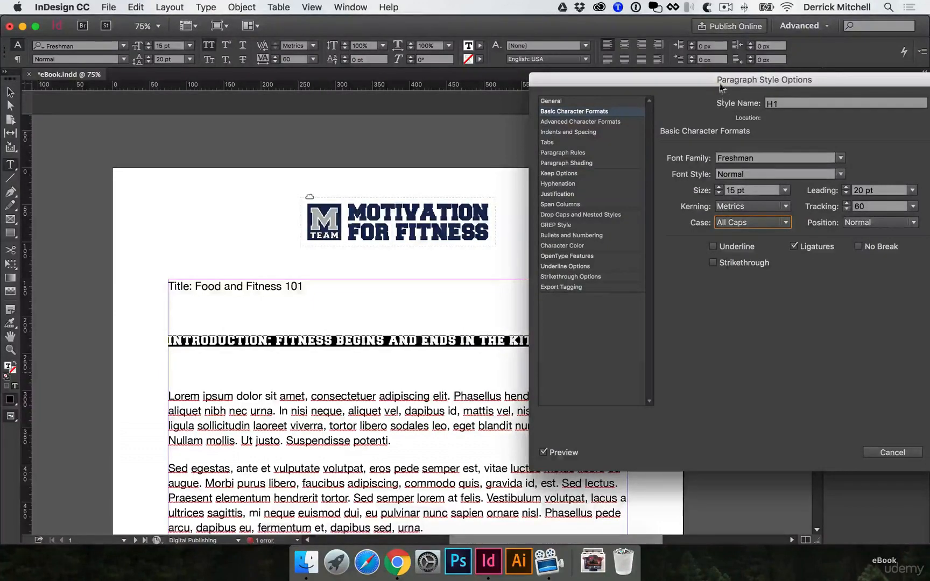
mouse_move(679, 76)
left_mouse_down()
mouse_move(889, 188)
mouse_move(744, 76)
mouse_move(515, 64)
left_mouse_up()
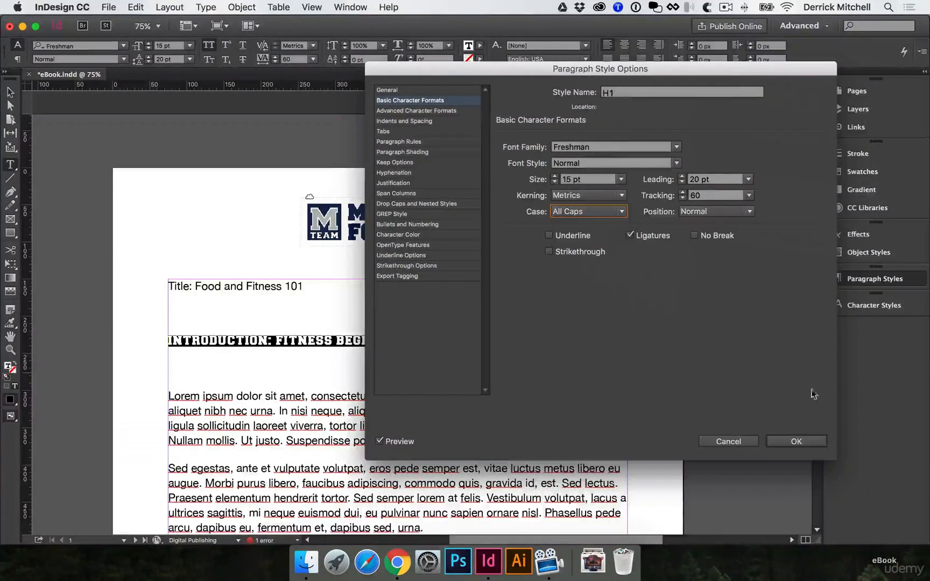
left_click(806, 444)
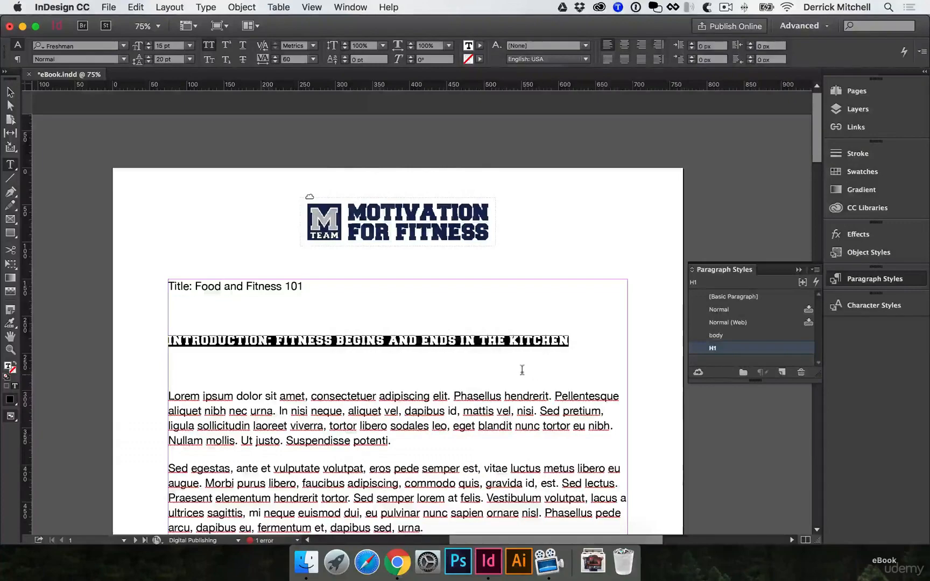
Apply the H1 style to the "Section One: Healthy Food Choices" heading on page 2 and delete the empty paragraph below it
left_click(522, 369)
scroll(385, 330, "down", 20)
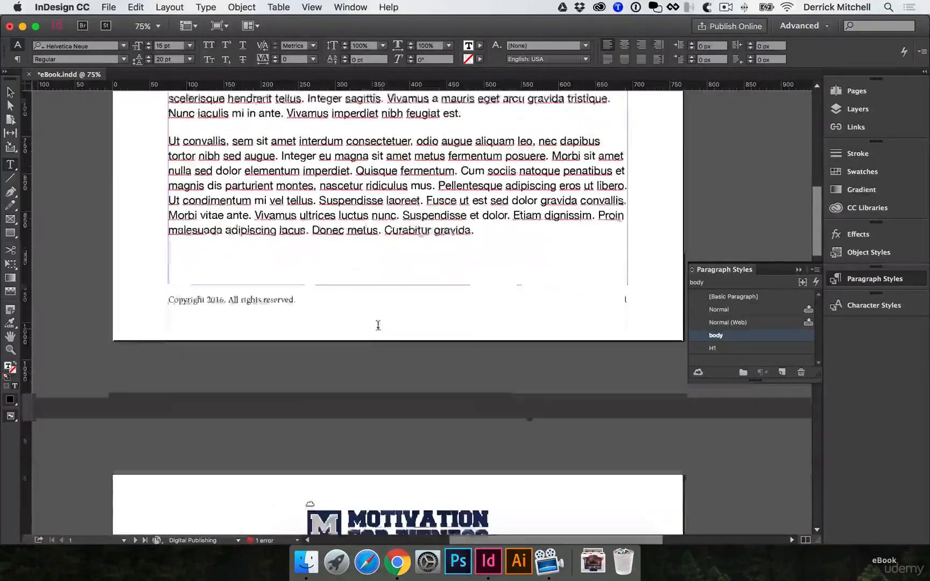
left_click(259, 219)
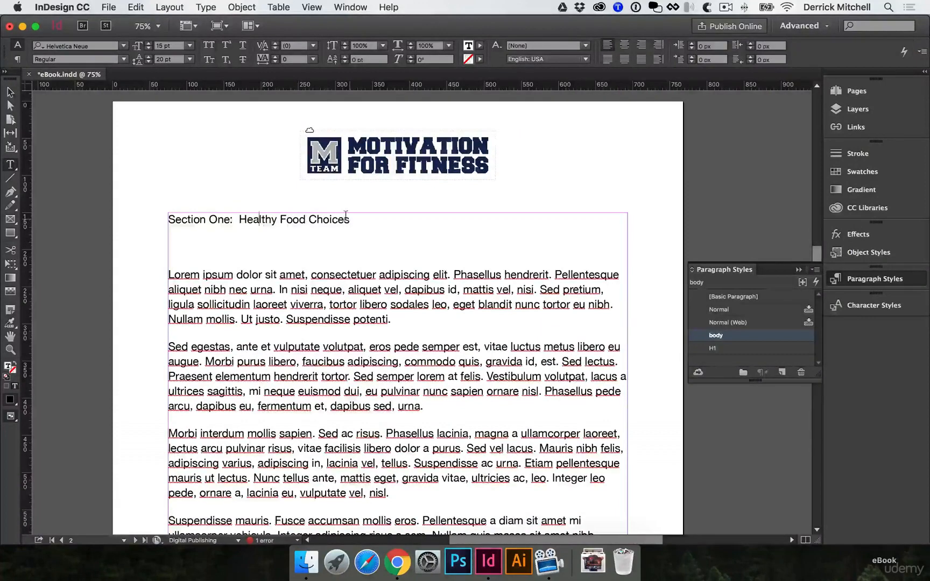
left_click(716, 350)
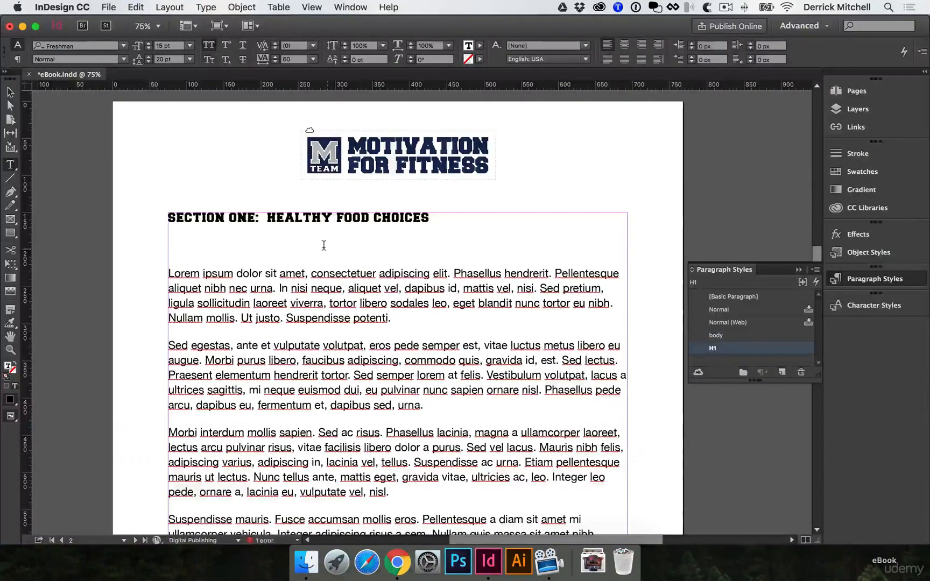
left_click(319, 246)
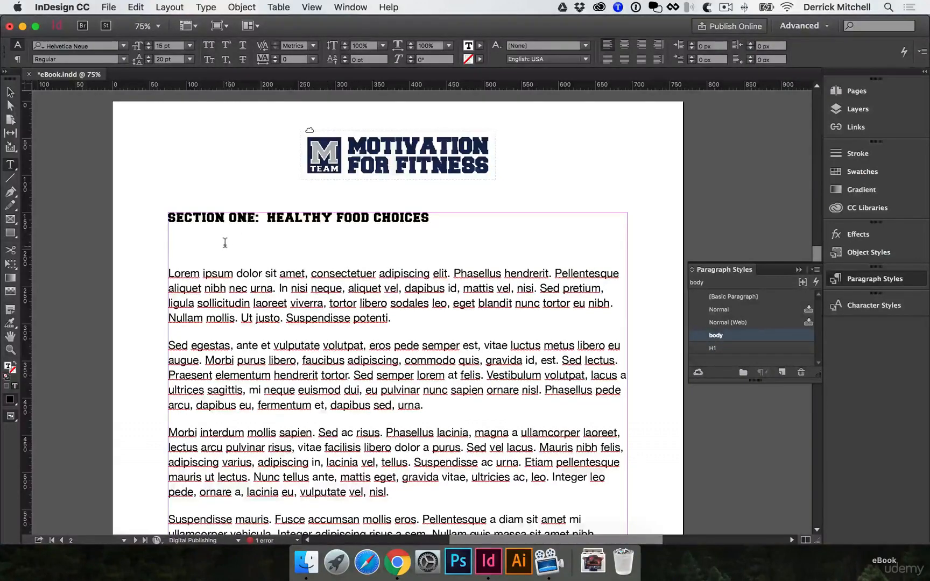
key("BackSpace")
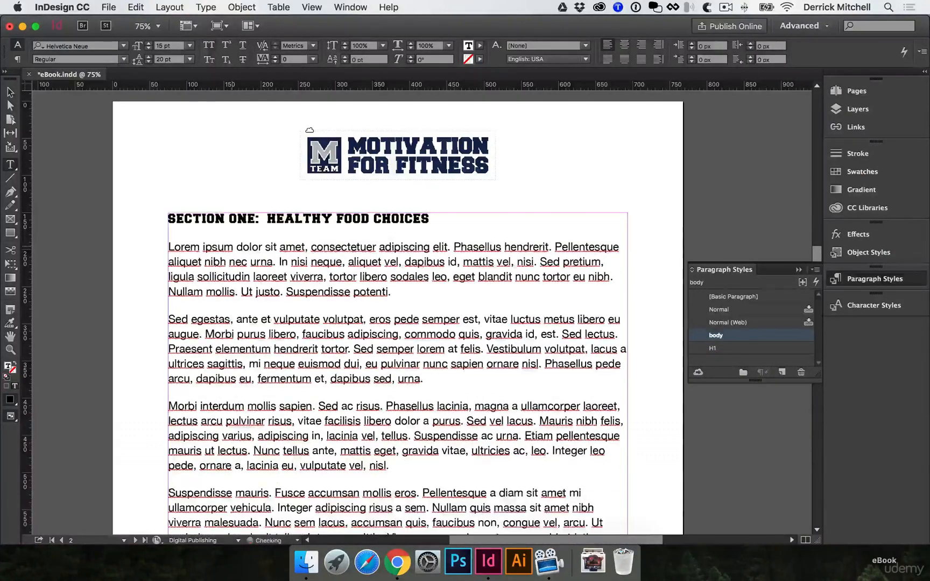
Apply the H1 style to the "Section Two" heading on page 3 and delete the empty paragraphs above and below it
scroll(457, 323, "down", 10)
scroll(457, 323, "down", 10)
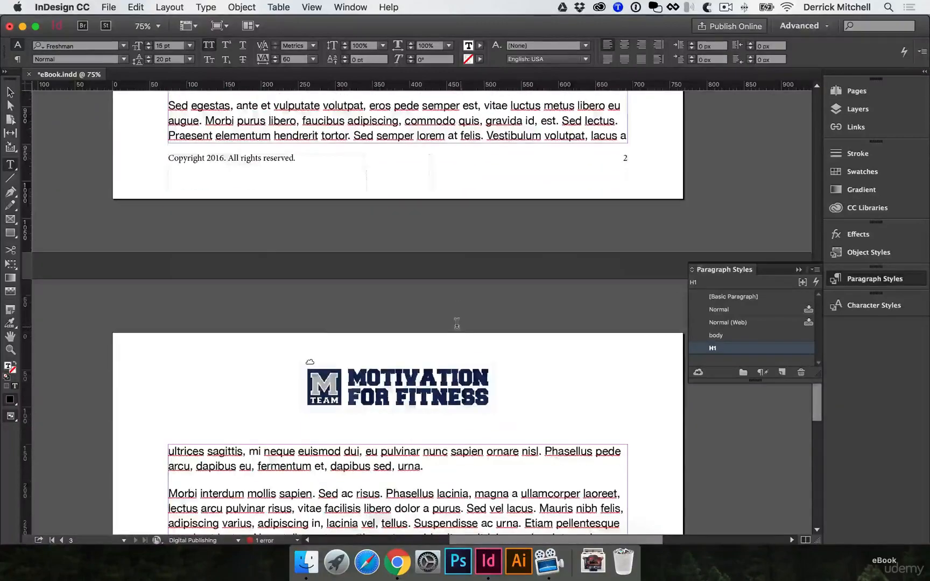
scroll(457, 323, "down", 3)
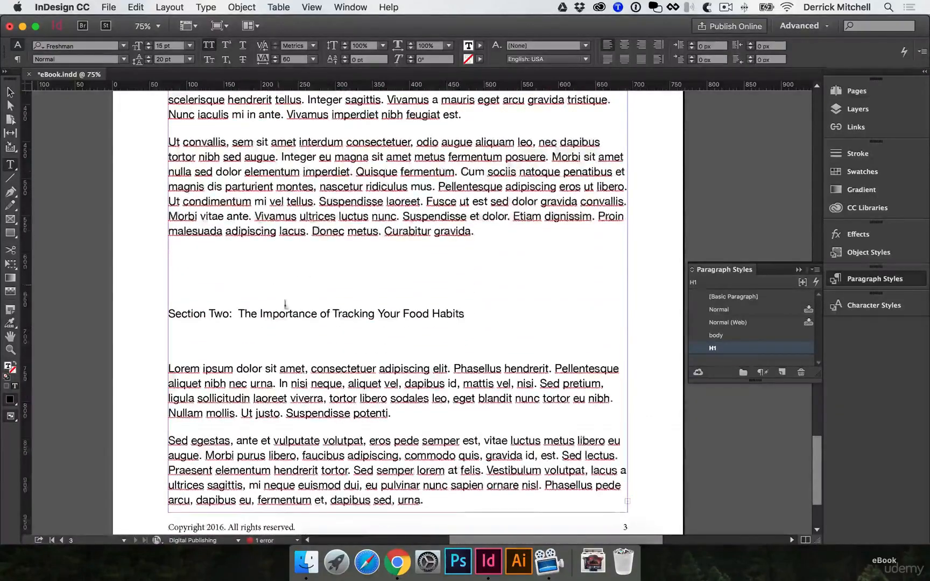
left_click(299, 314)
left_click(731, 350)
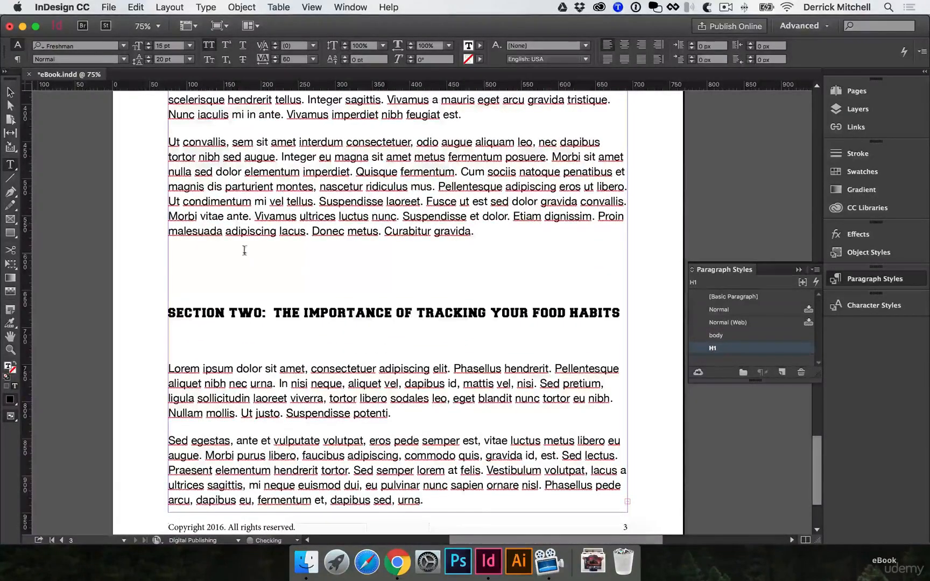
key("BackSpace")
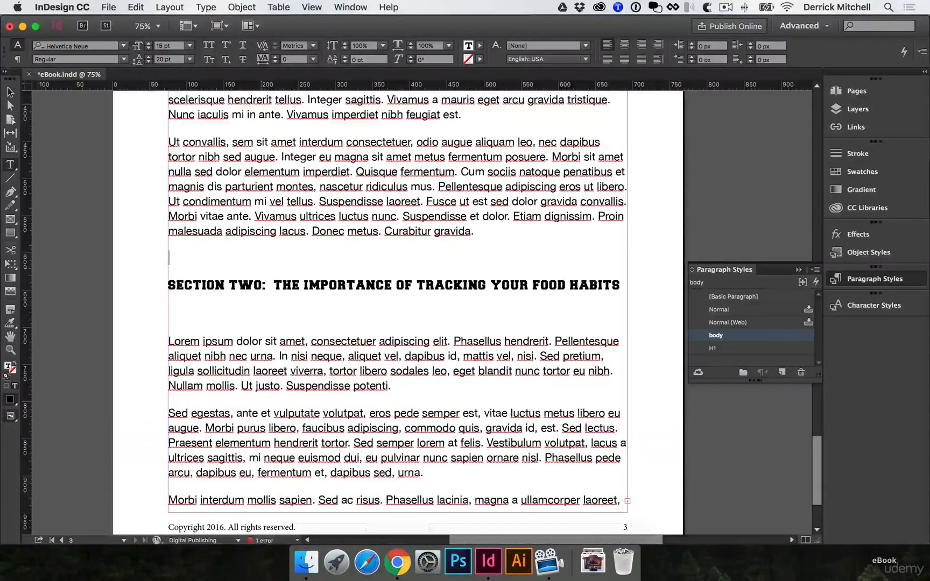
key("BackSpace")
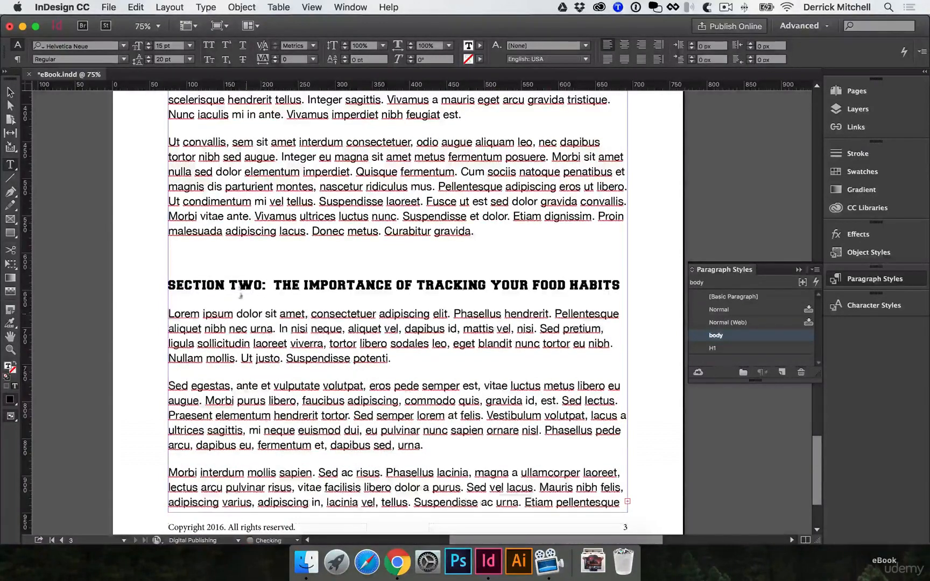
left_click(239, 257)
key("BackSpace")
scroll(253, 264, "down", 5)
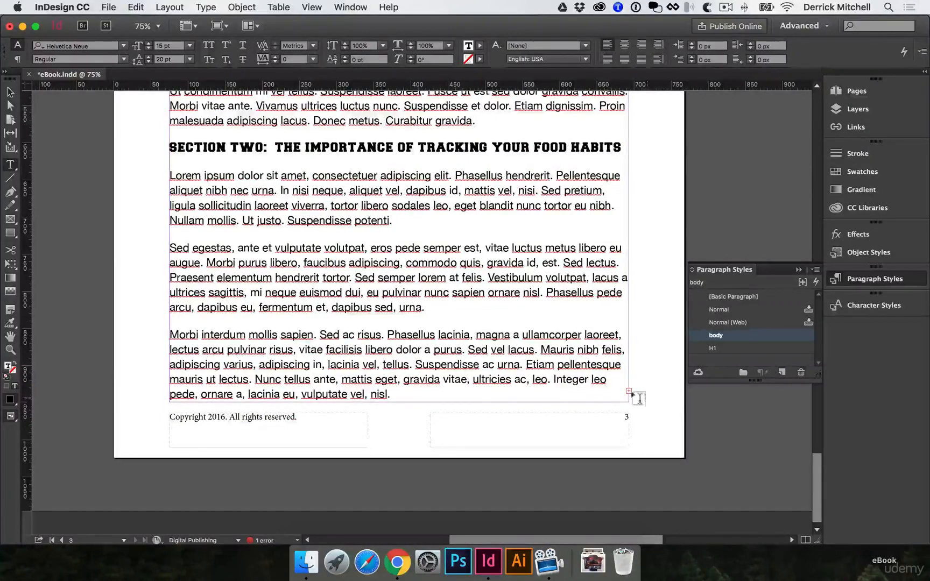
Add a new page after page 3 and autoflow the overset text from page 3 into its text frame
left_click(856, 90)
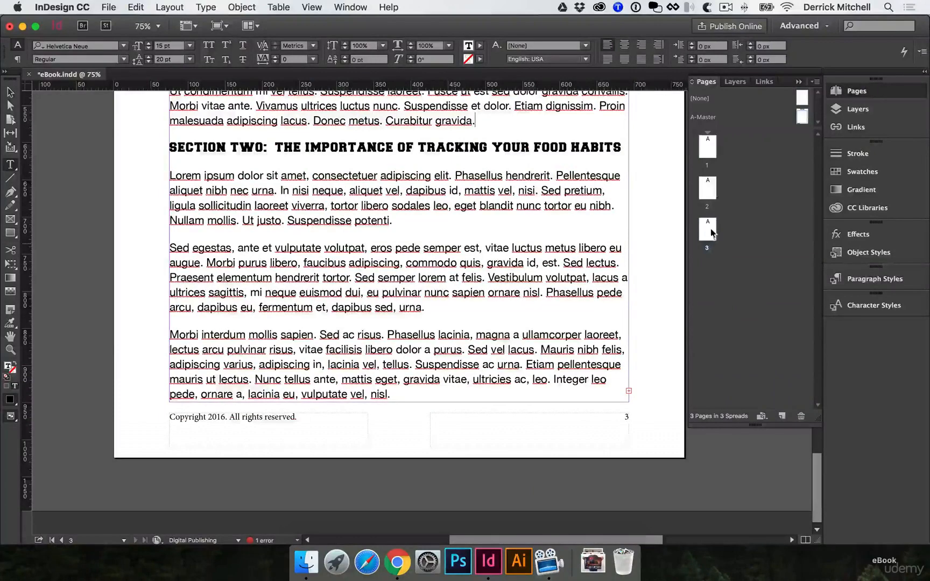
left_click(567, 305)
left_click(555, 248)
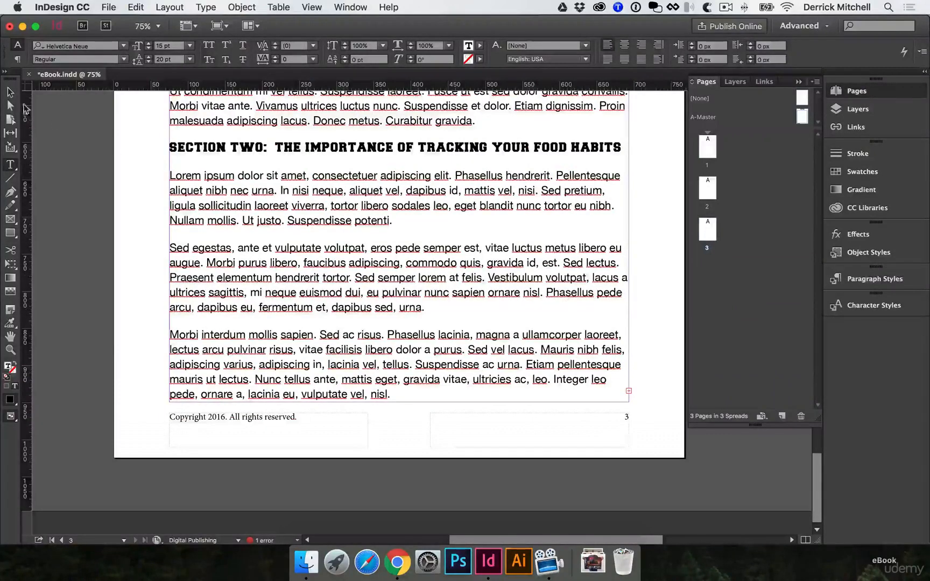
left_click(10, 92)
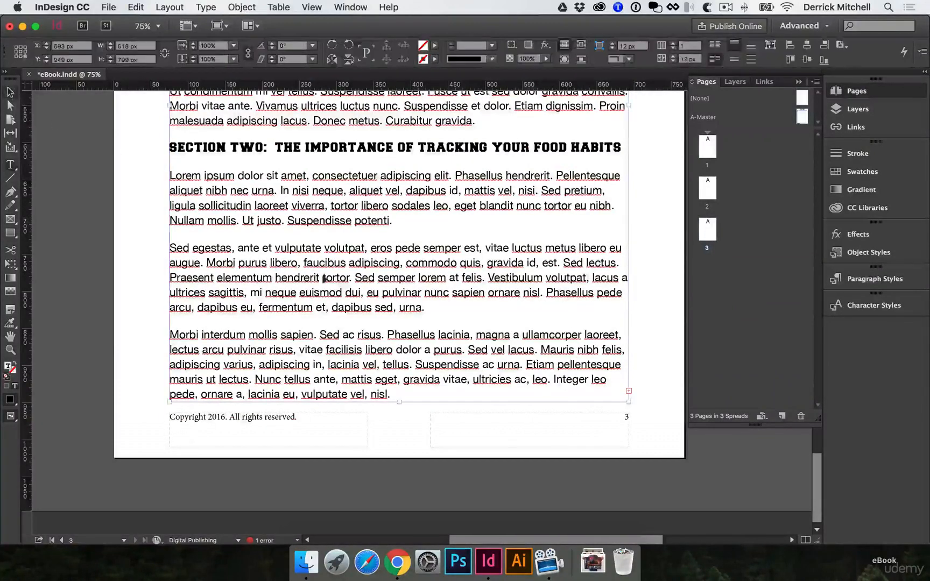
left_click(628, 391)
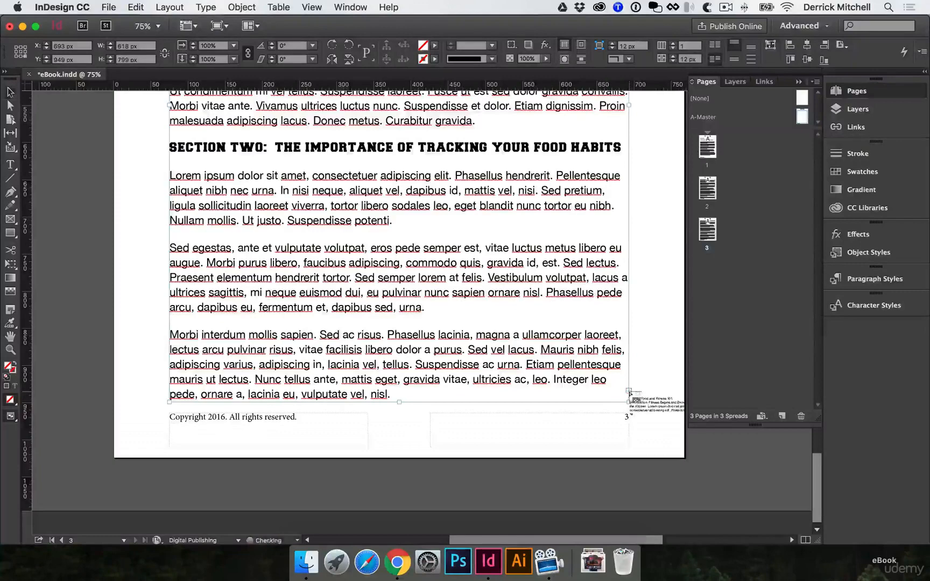
left_click(783, 416)
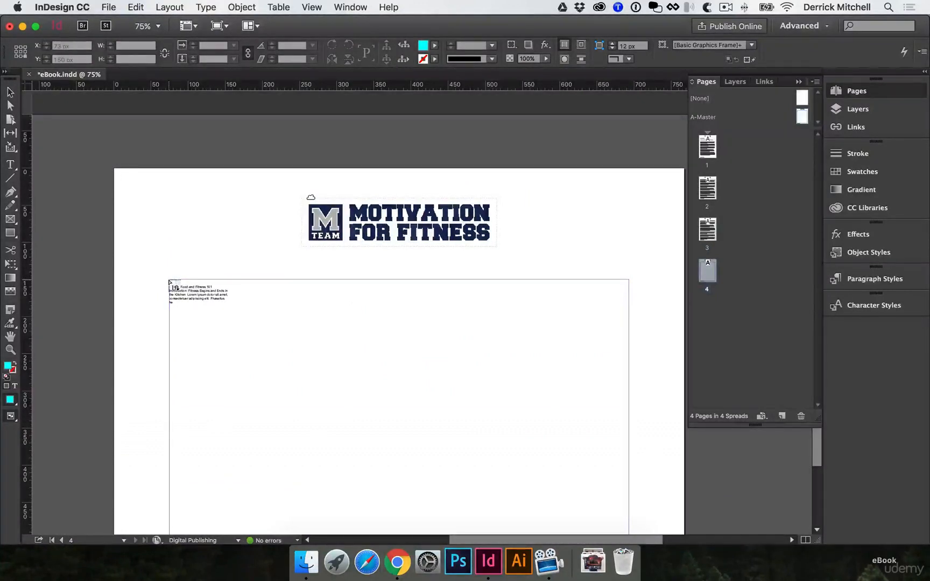
left_click(169, 282, "shift")
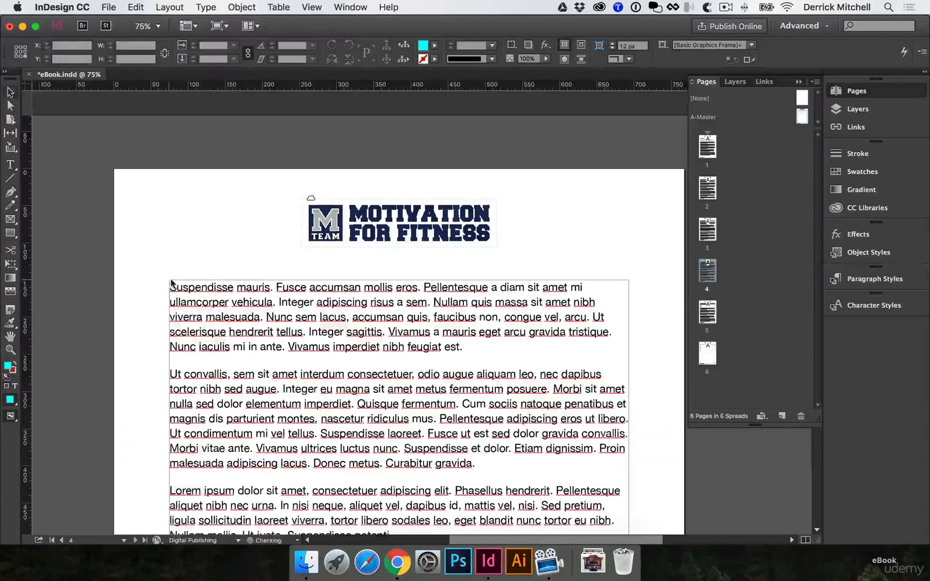
Save the eBook document with the reflowed pages
scroll(245, 264, "down", 10)
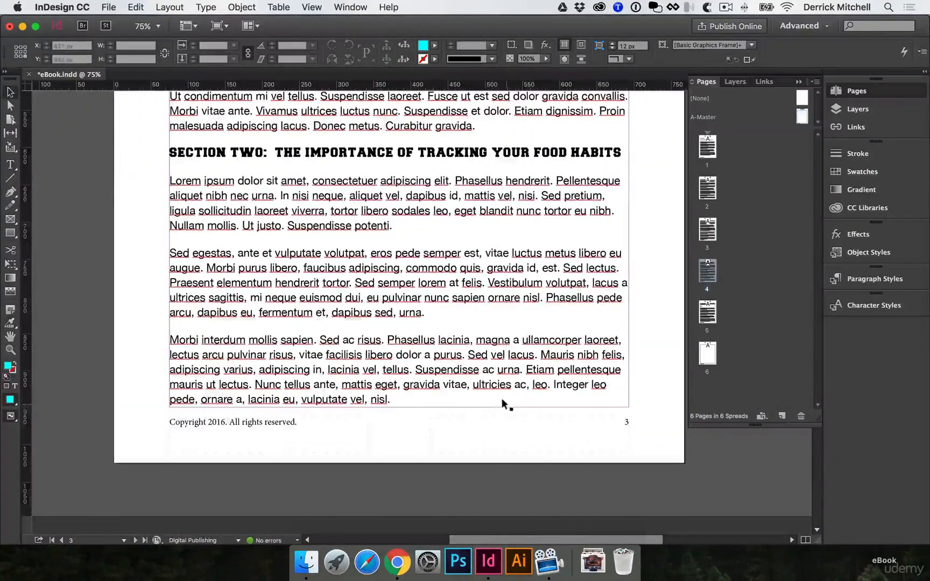
scroll(421, 403, "up", 5)
scroll(245, 241, "down", 5)
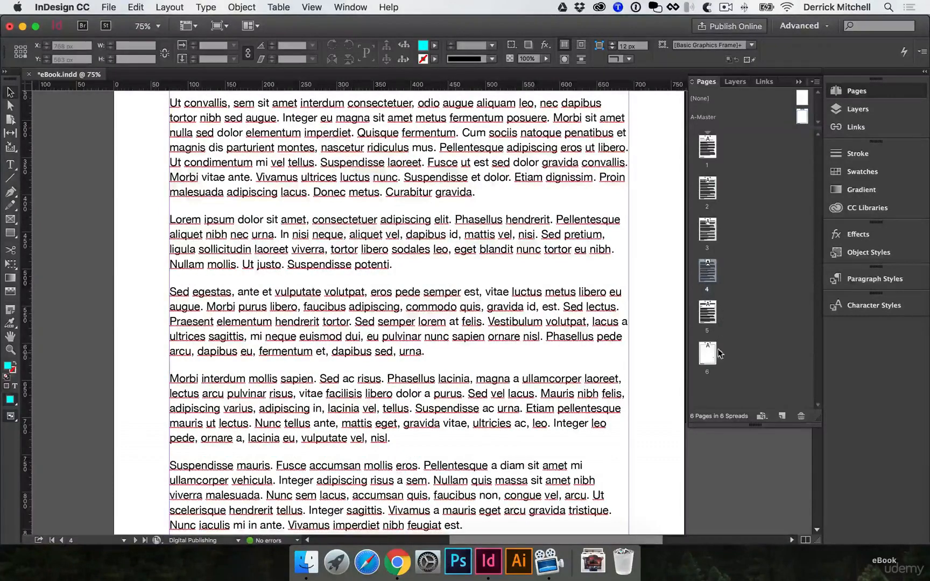
left_click(765, 358)
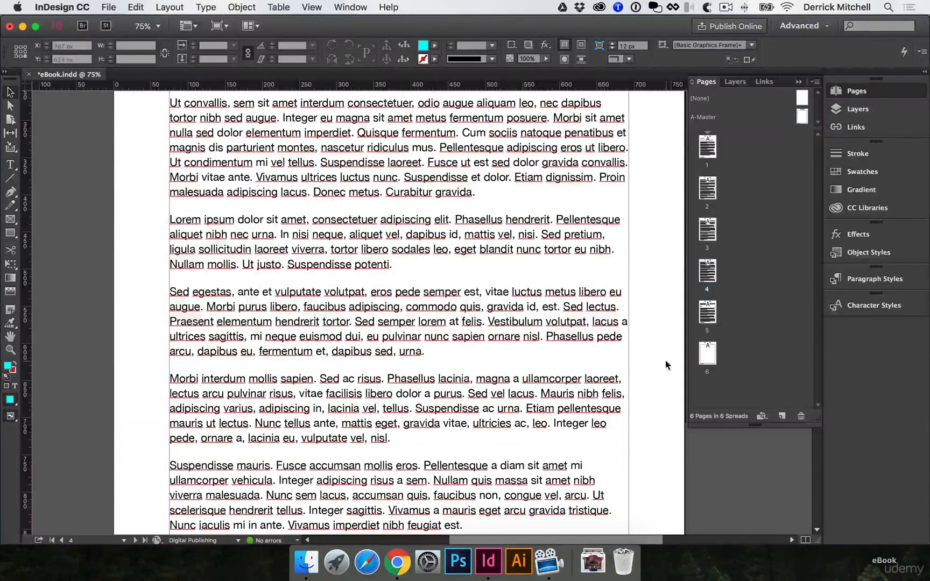
key("super+s")
Apply the H1 style to the "Action Steps" heading on page 5 and delete the empty paragraphs above and below it
scroll(663, 365, "up", 17)
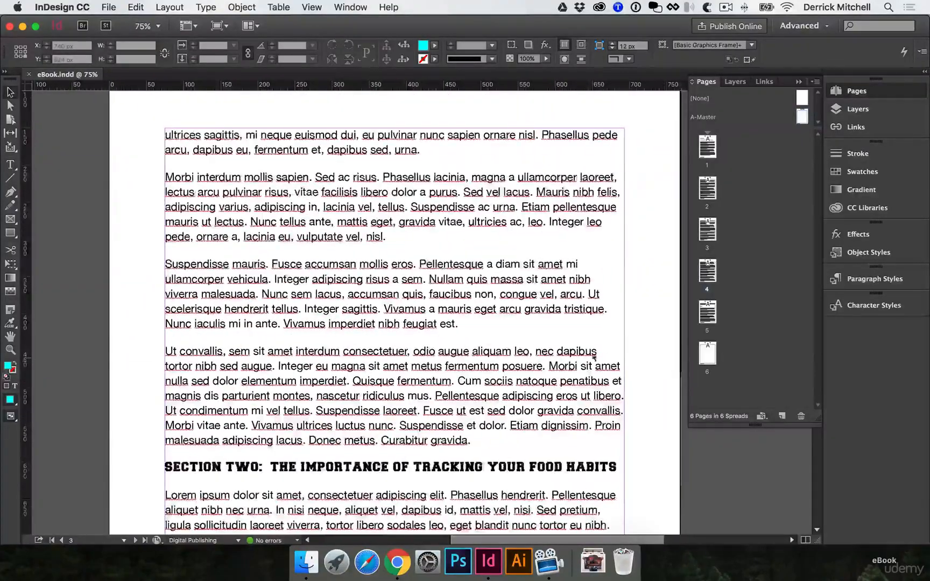
scroll(375, 471, "down", 15)
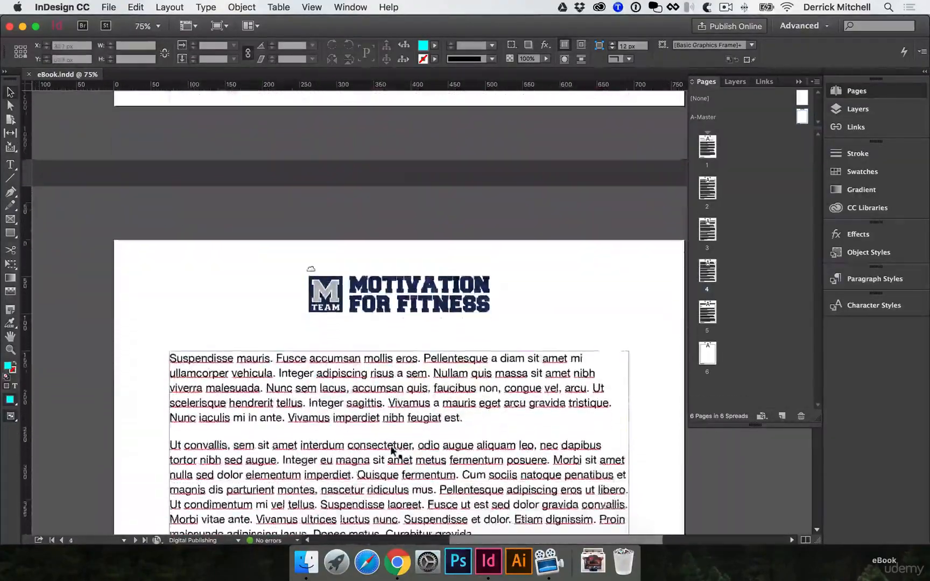
scroll(398, 452, "down", 8)
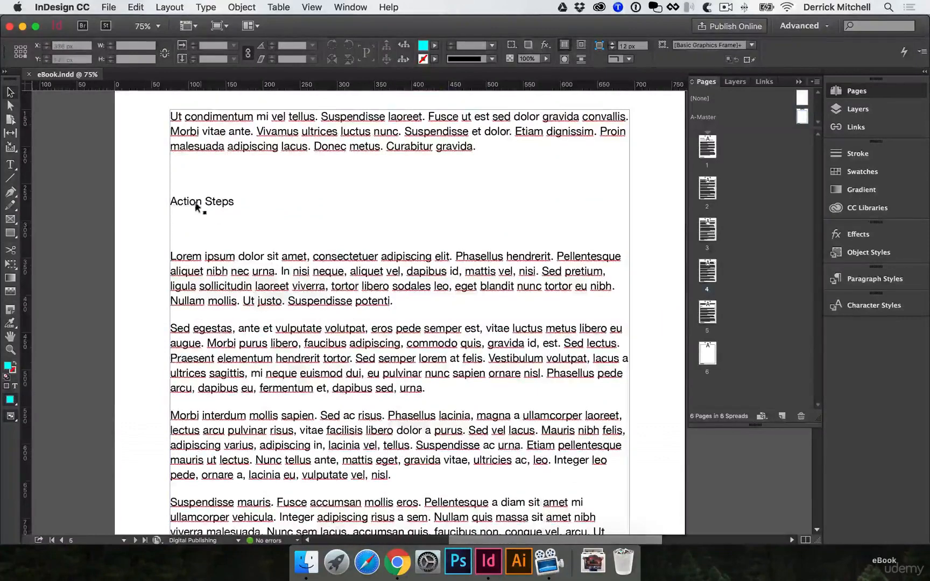
double_click(202, 202)
left_click_drag(230, 198, 134, 199)
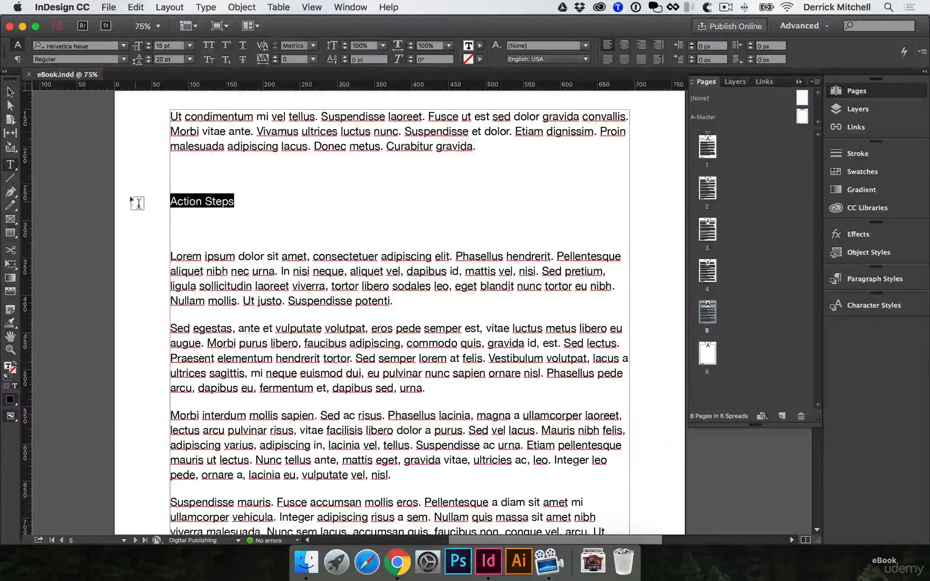
left_click(875, 277)
left_click(712, 348)
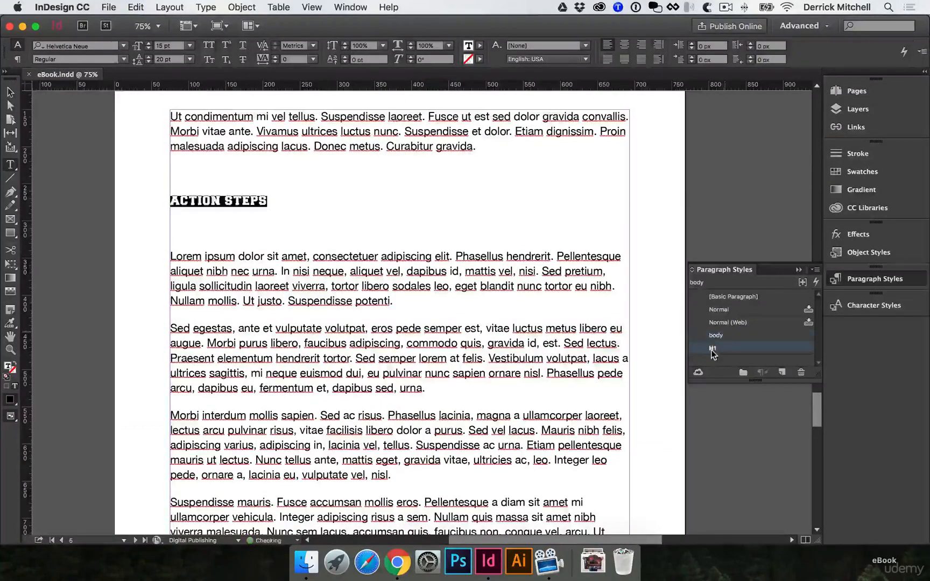
left_click(289, 172)
key("BackSpace")
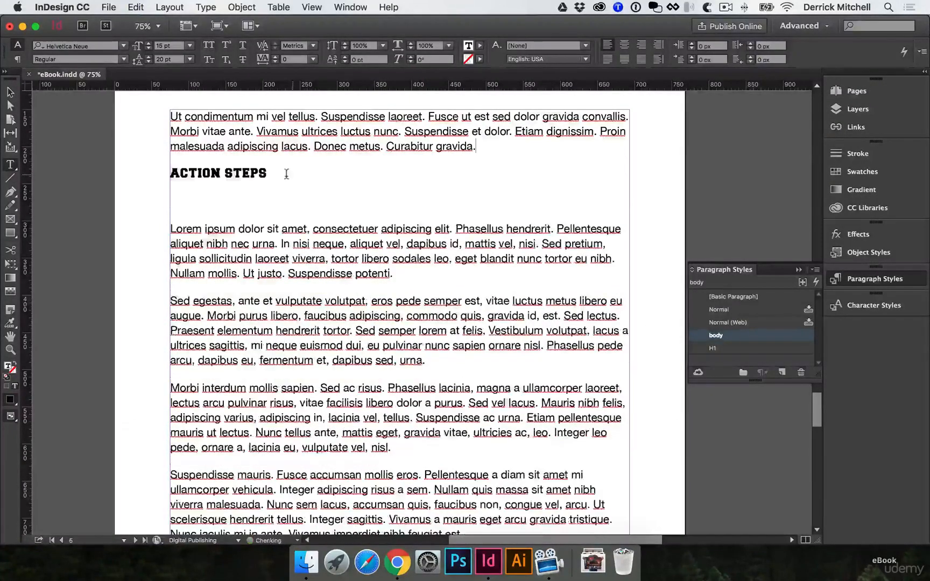
left_click(257, 199)
key("BackSpace")
Examine the end of the text on page 5, the blank page 6 and the page overview
scroll(485, 288, "down", 10)
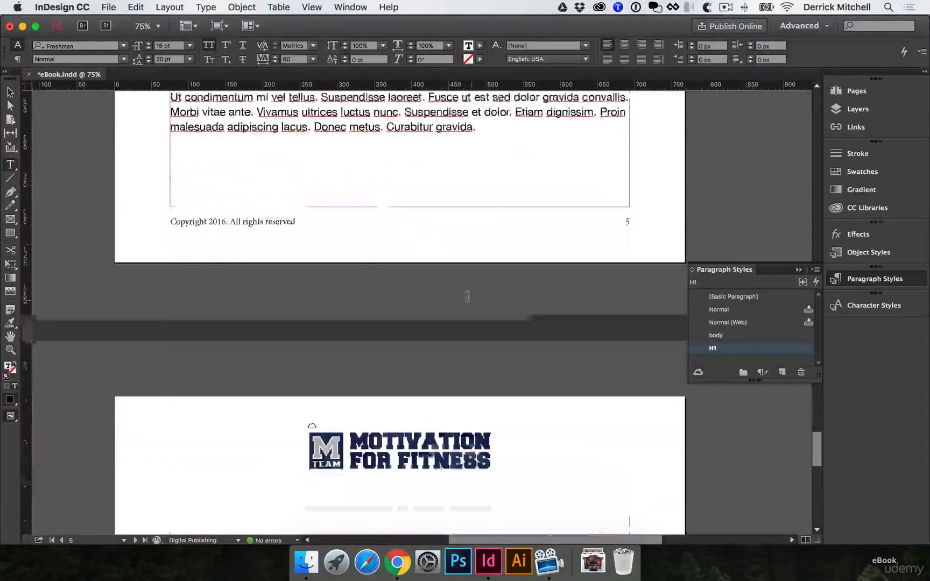
key("Escape")
scroll(421, 343, "down", 5)
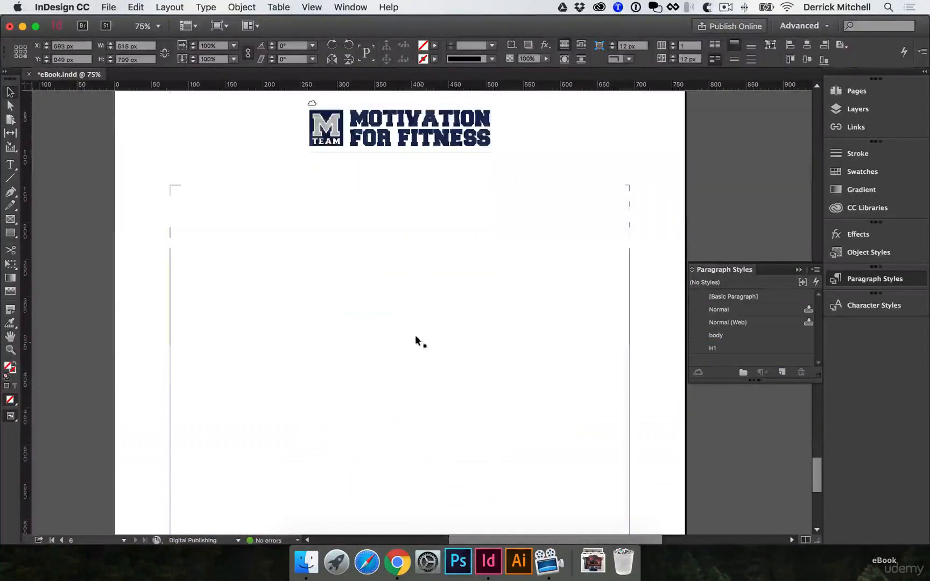
scroll(518, 300, "up", 5)
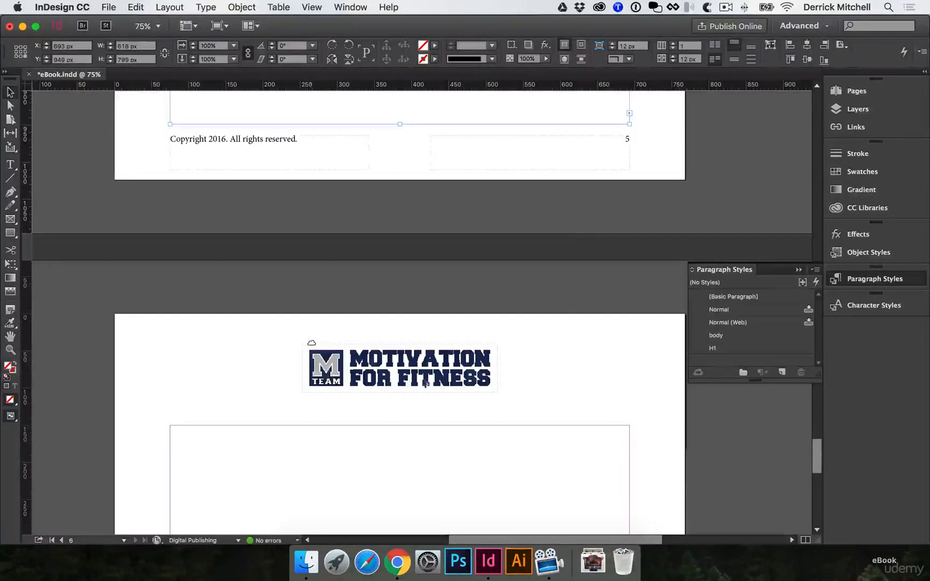
left_click(630, 352)
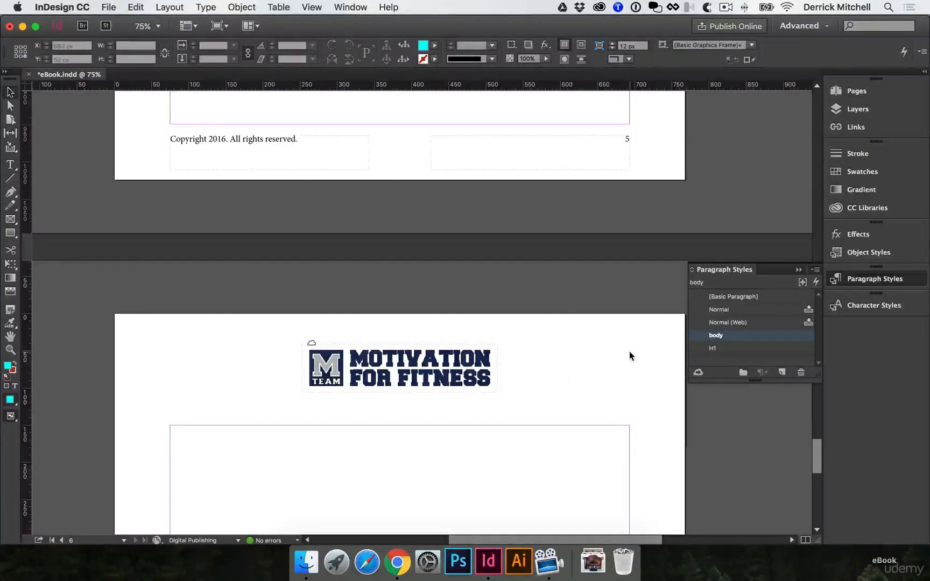
left_click(858, 91)
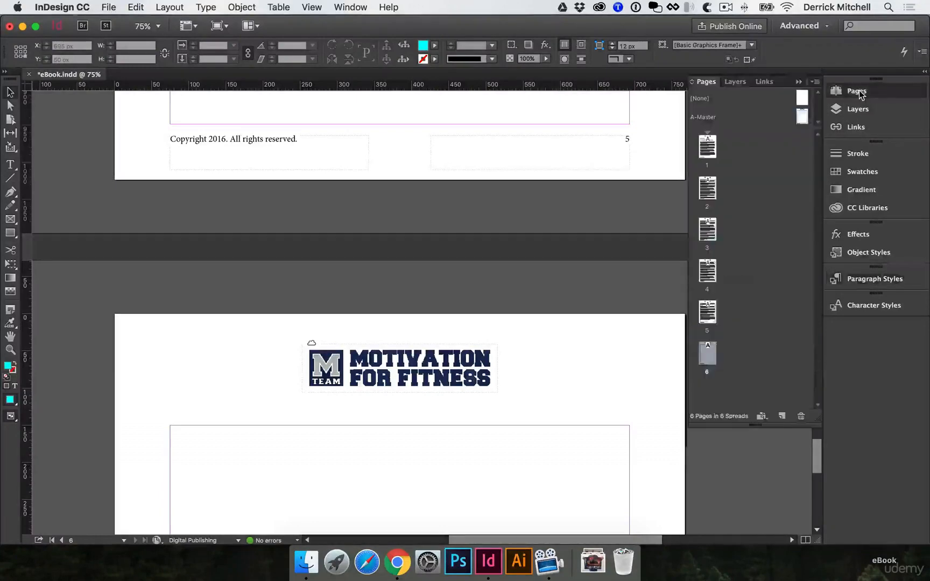
left_click(761, 206)
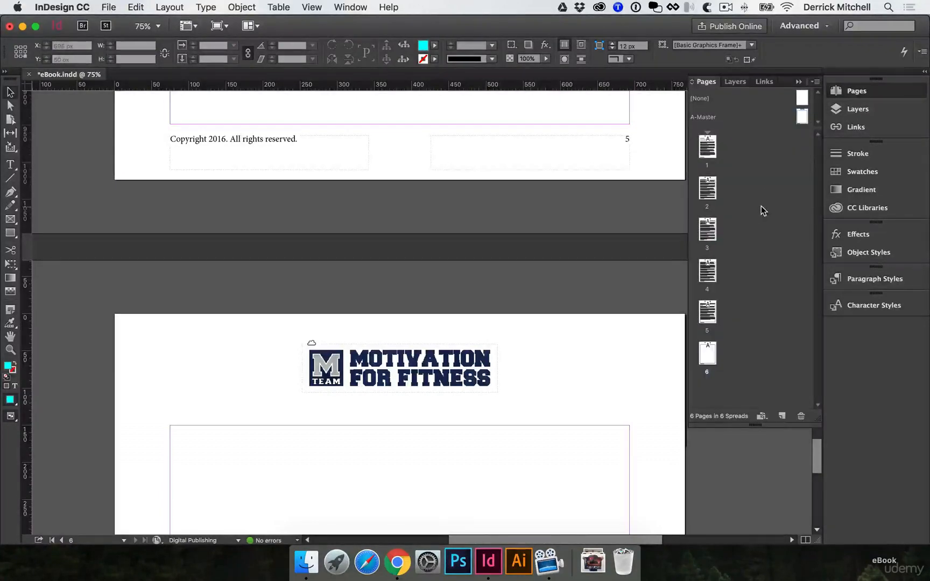
scroll(650, 164, "up", 15)
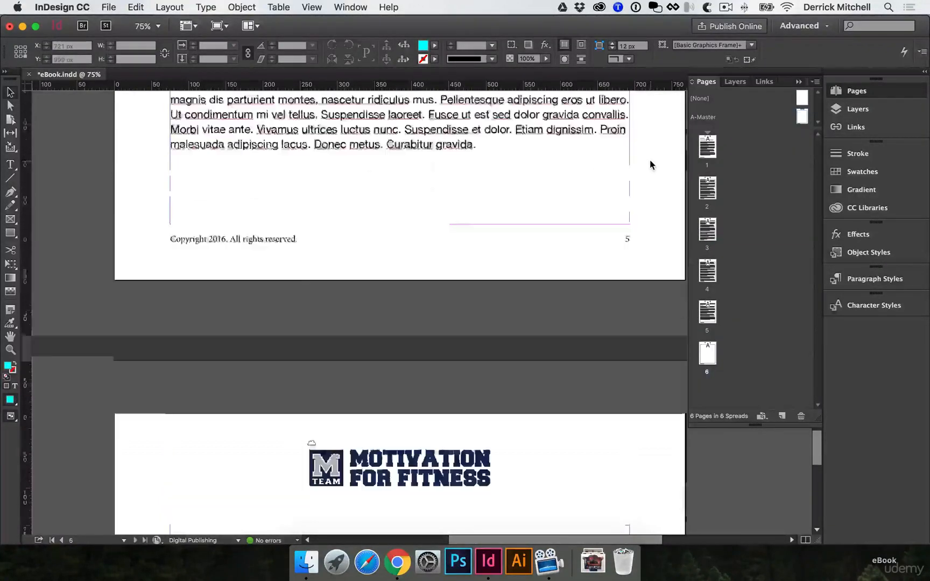
scroll(649, 160, "up", 5)
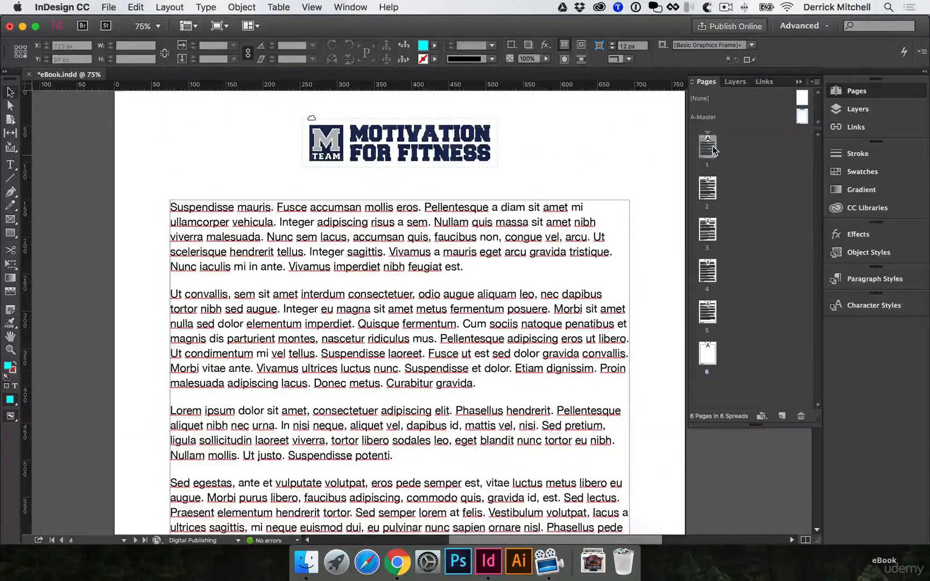
Insert a new blank page after page 1 and move it to the front of the document
left_click(713, 146)
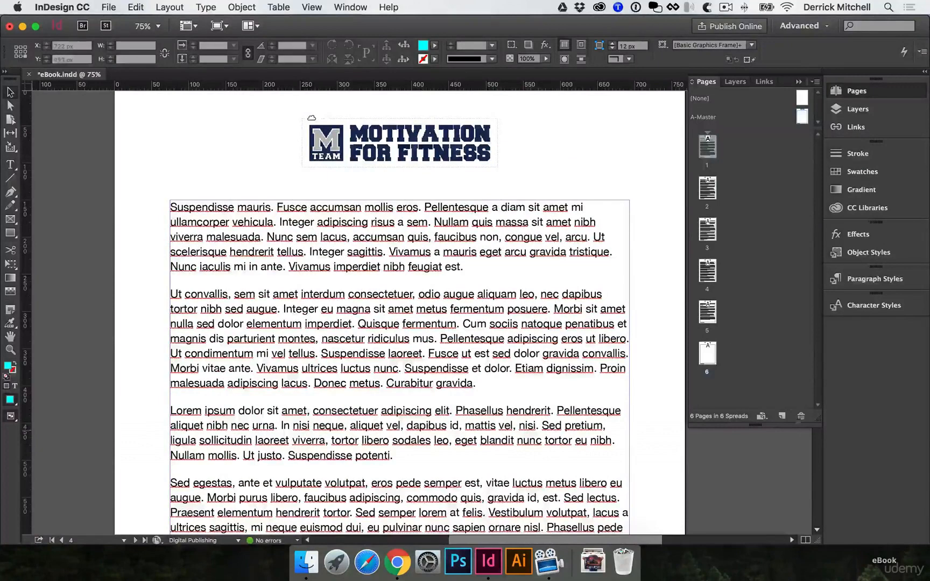
left_click(781, 416)
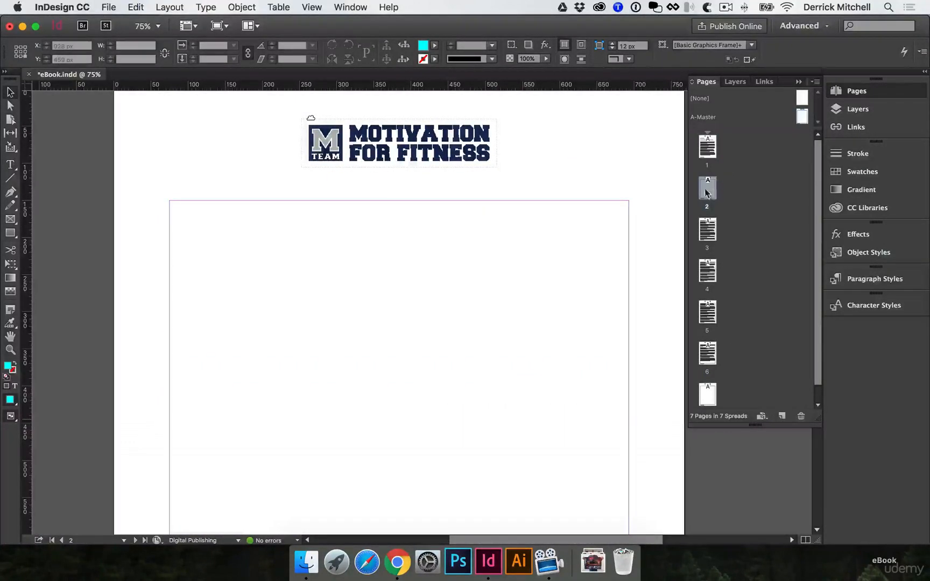
left_click_drag(700, 182, 692, 151)
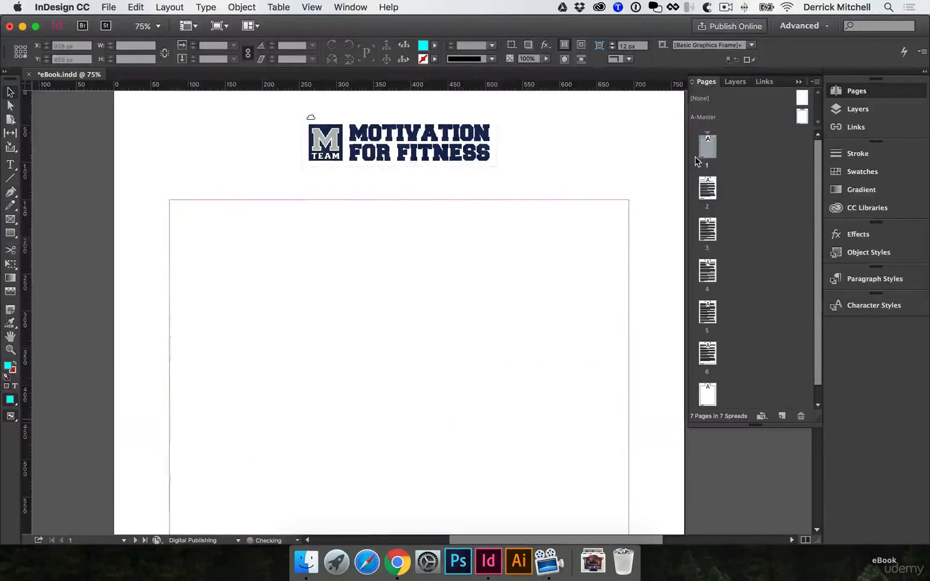
Apply the [None] master to the blank page 1
left_click(592, 232)
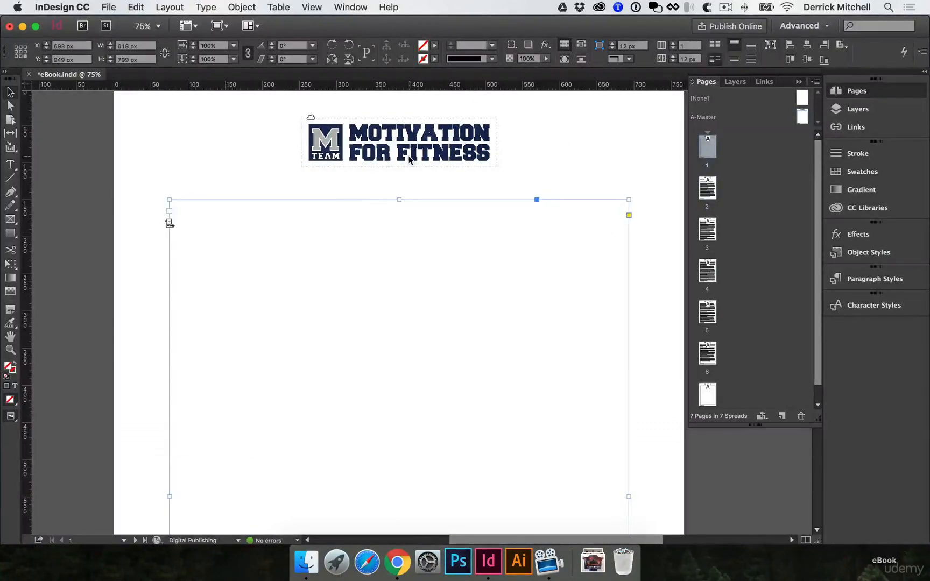
left_click(663, 222)
scroll(646, 229, "up", 2)
scroll(646, 229, "right", 1)
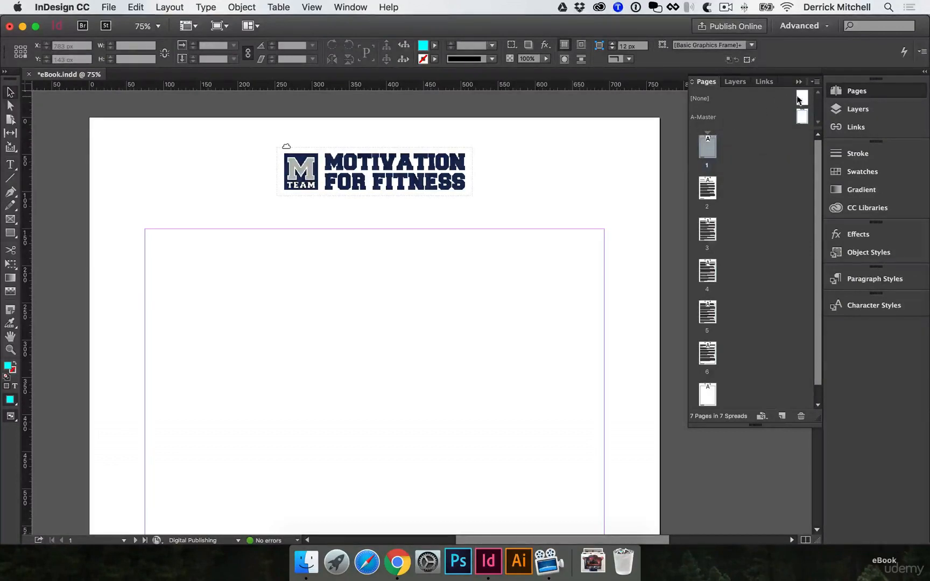
left_click_drag(804, 95, 709, 143)
Place the "Different items" stock image of dumbbells and sneakers from the MTeam CC library on page 1, about 1200 px wide
scroll(519, 184, "down", 10)
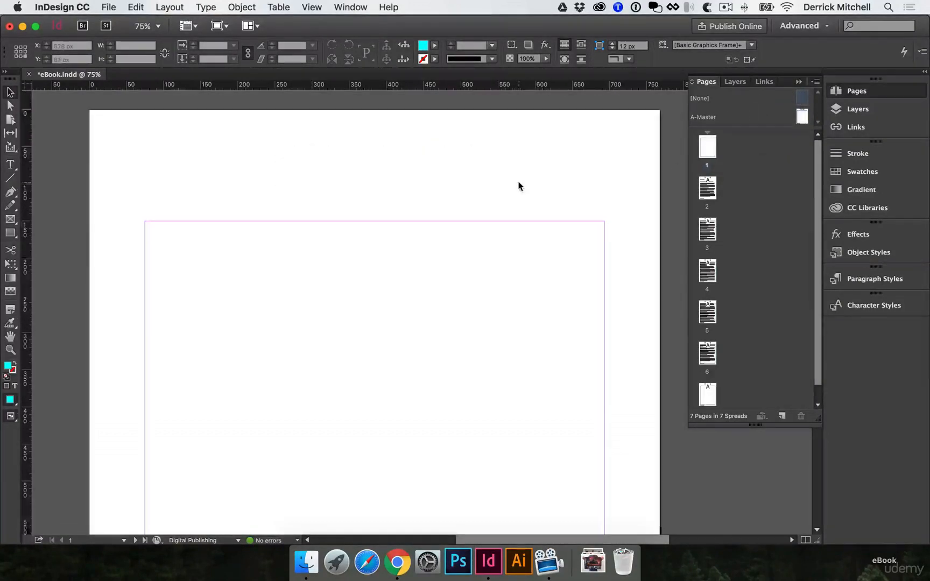
scroll(589, 363, "down", 1)
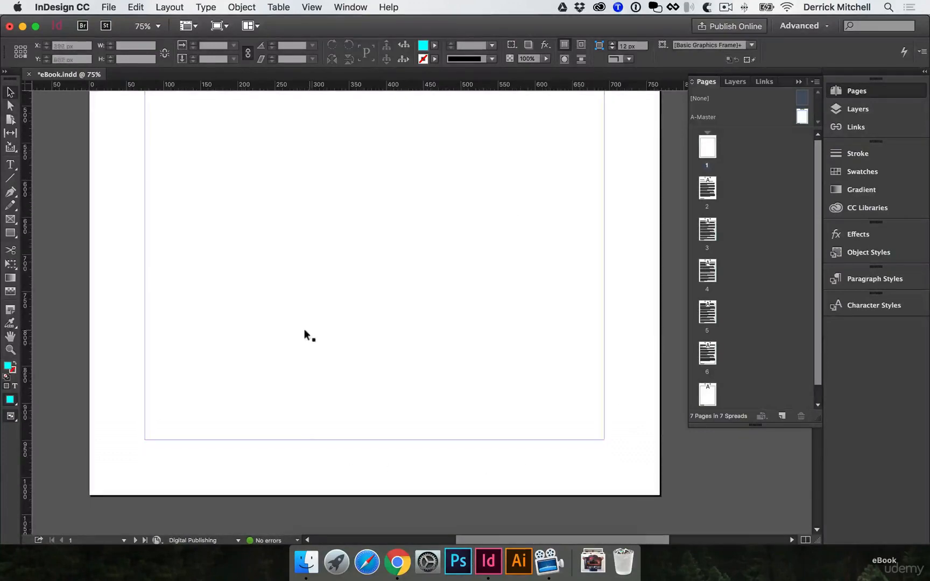
scroll(305, 335, "up", 10)
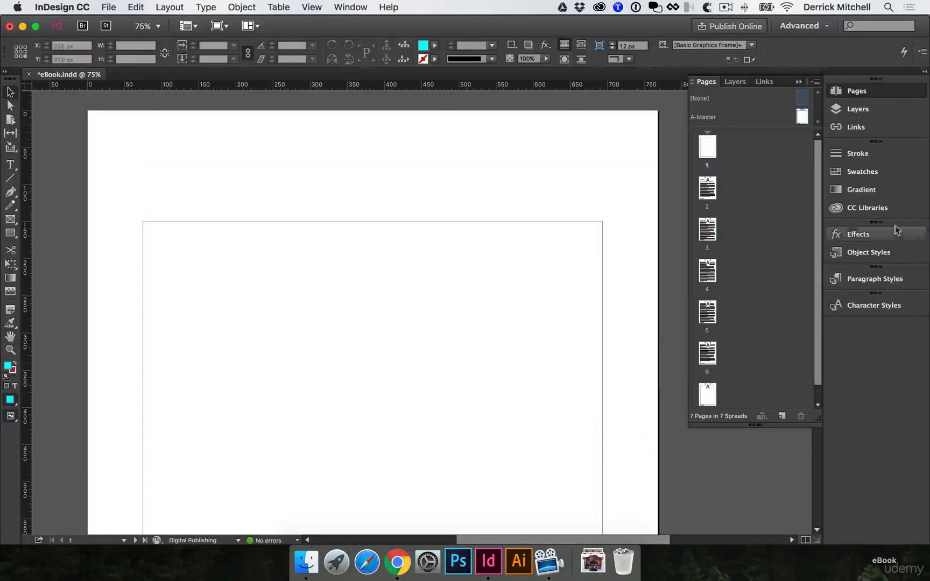
left_click(857, 208)
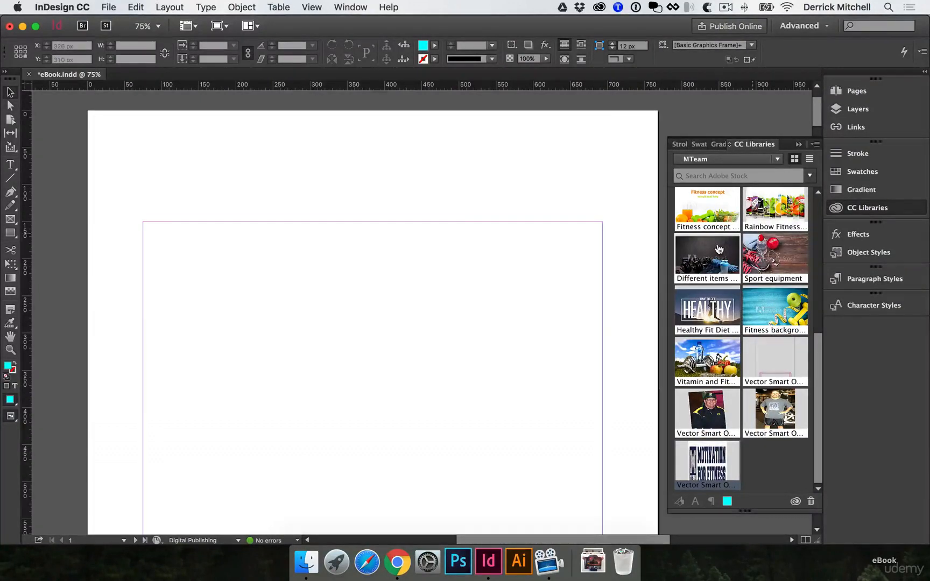
left_click_drag(719, 249, 351, 275)
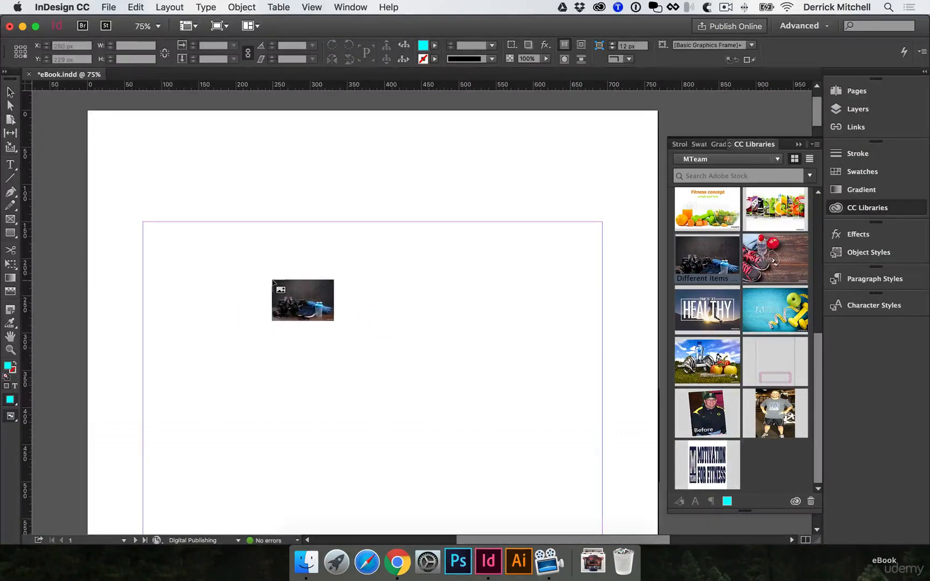
left_click(222, 246)
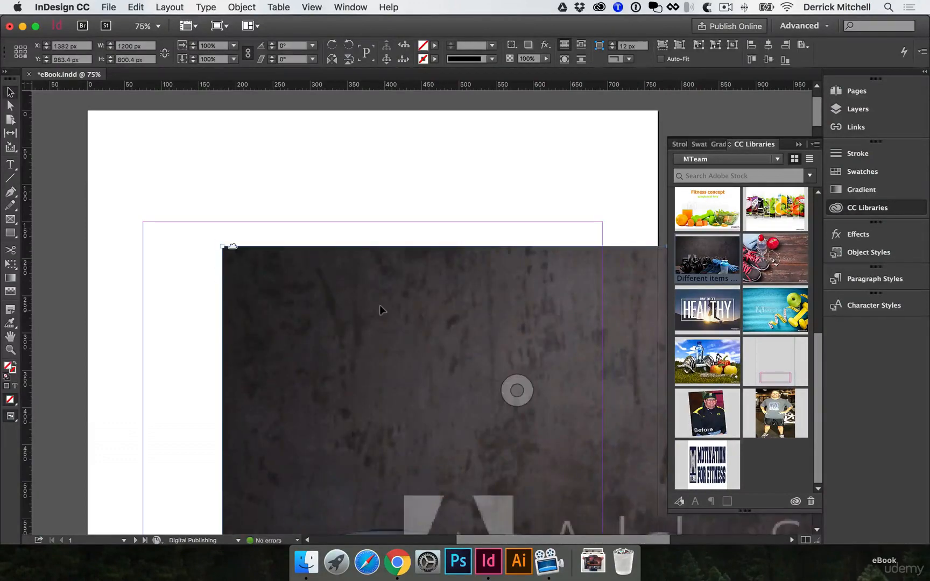
key("super+minus")
key("super+minus")
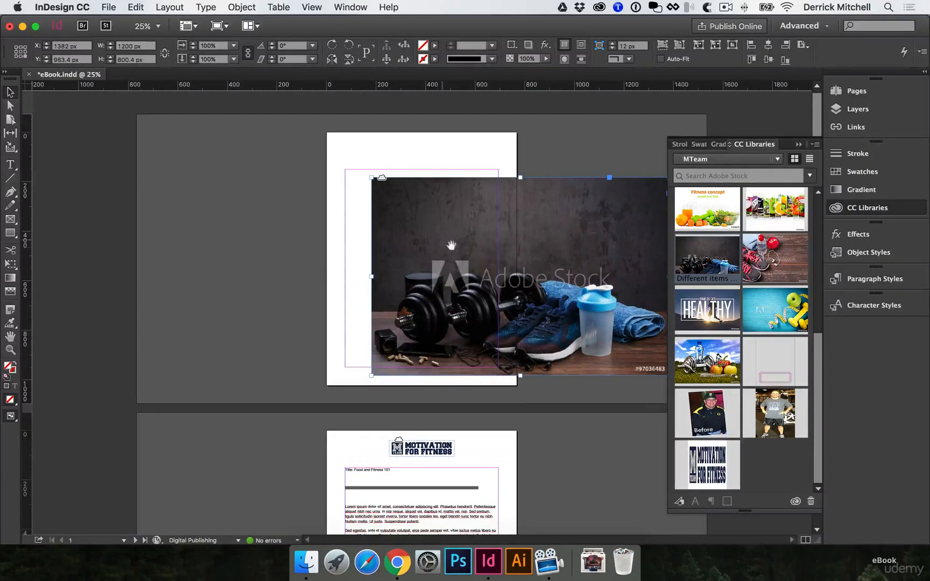
Undo the image placement on page 1 and try placing it in a frame about 396 px wide
key("super+equal")
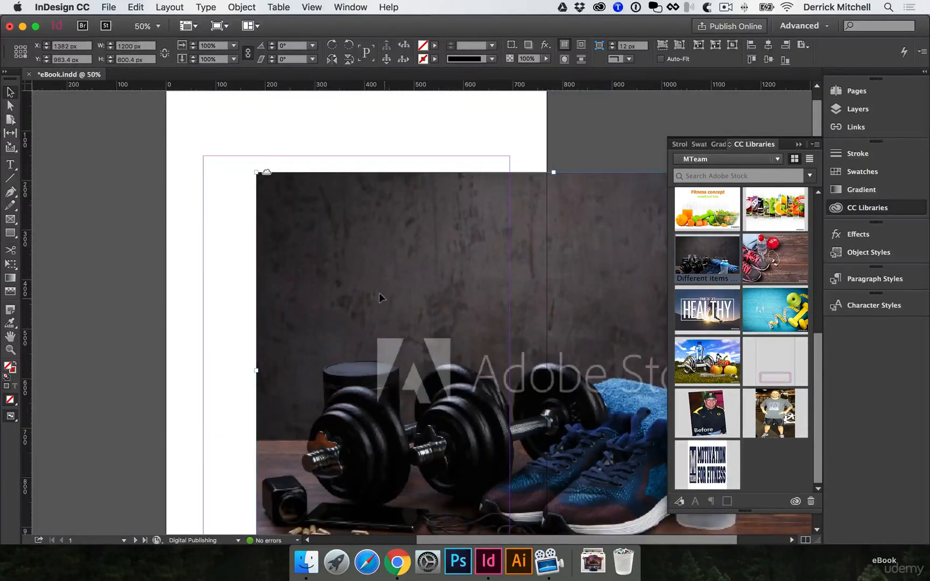
key("super+minus")
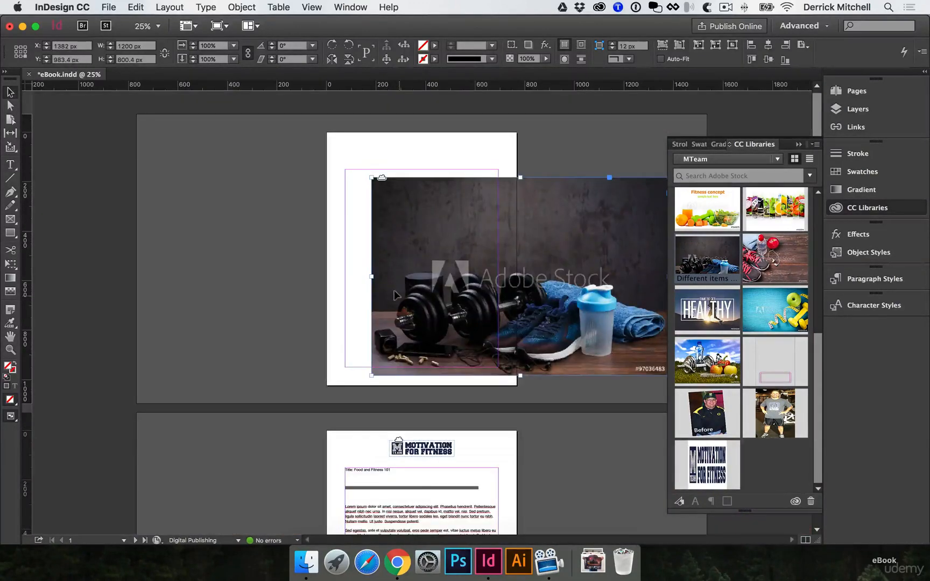
key("super+z")
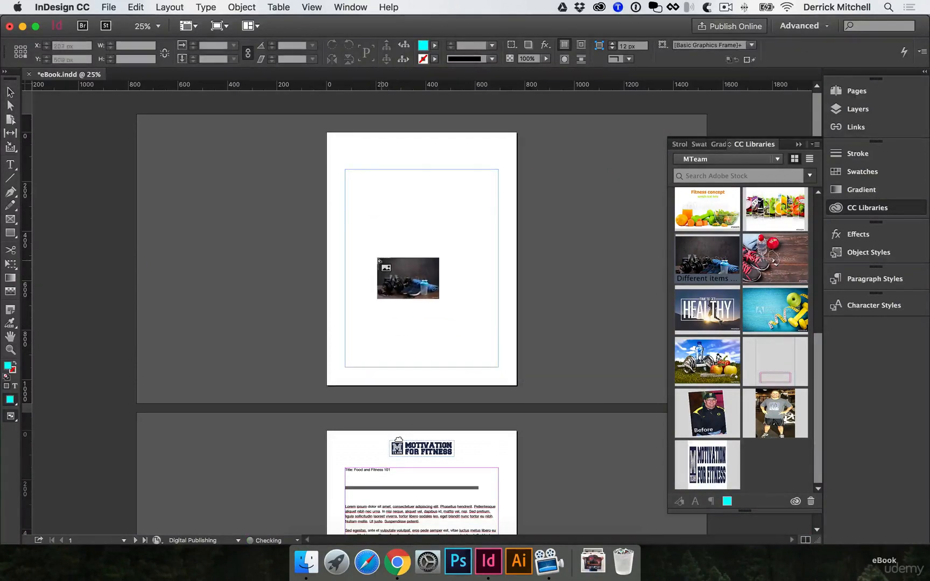
left_click(424, 243, "super")
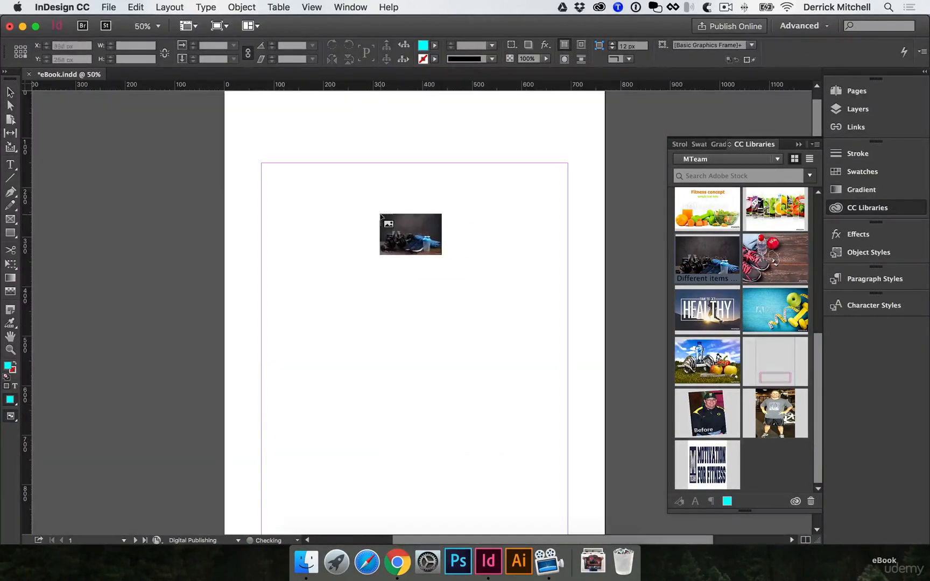
left_click_drag(270, 173, 467, 303)
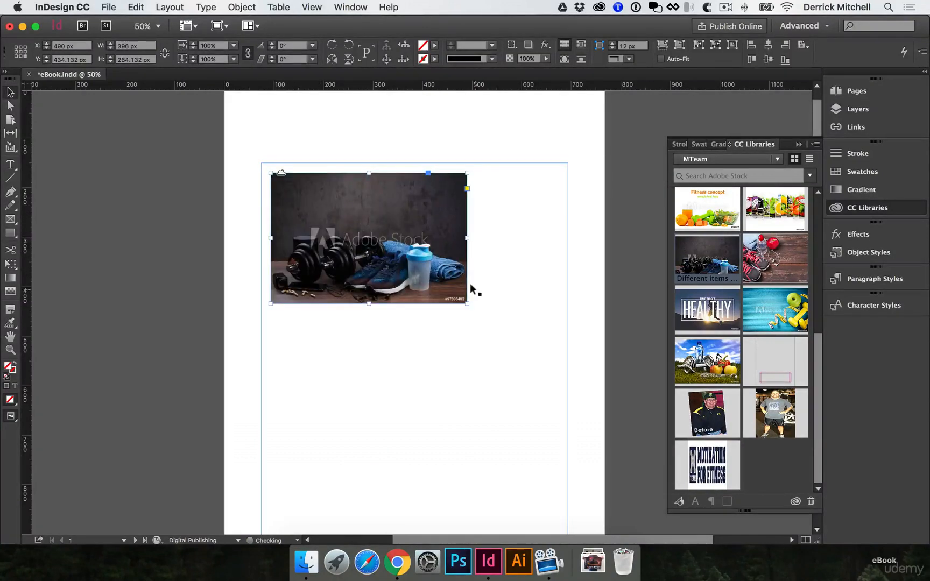
key("super+z")
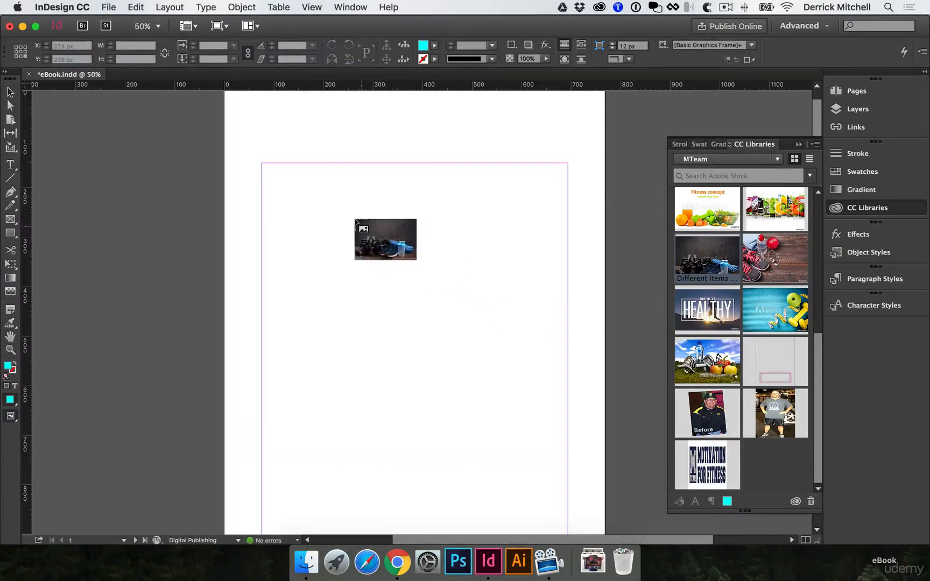
Place the dumbbells and sneakers image on page 1 at 1200 px wide and move it across the page's full width
left_click(292, 144)
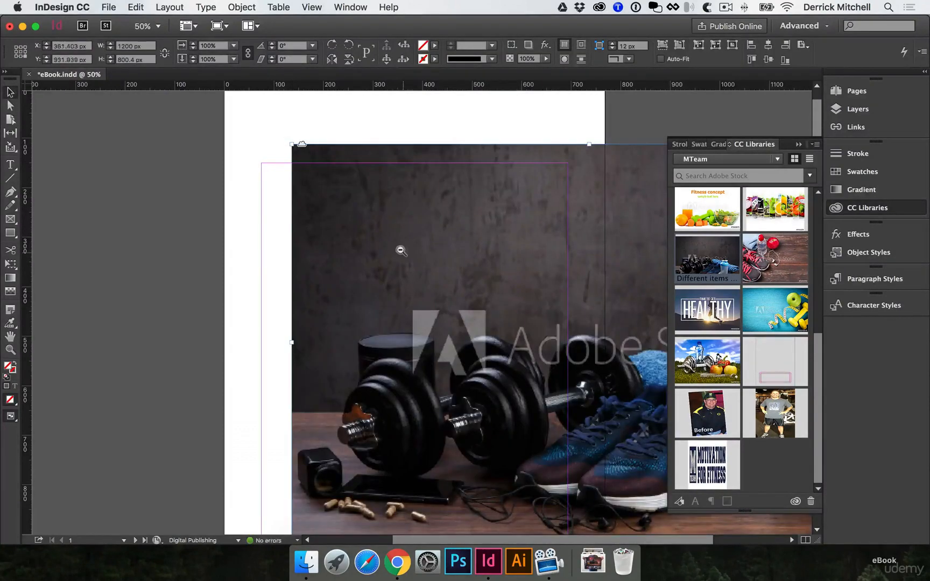
key("super+minus")
left_click_drag(463, 210, 386, 247)
Scale the image proportionally with the Free Transform tool to about 1650 × 1100 px so it covers page 1
key("e")
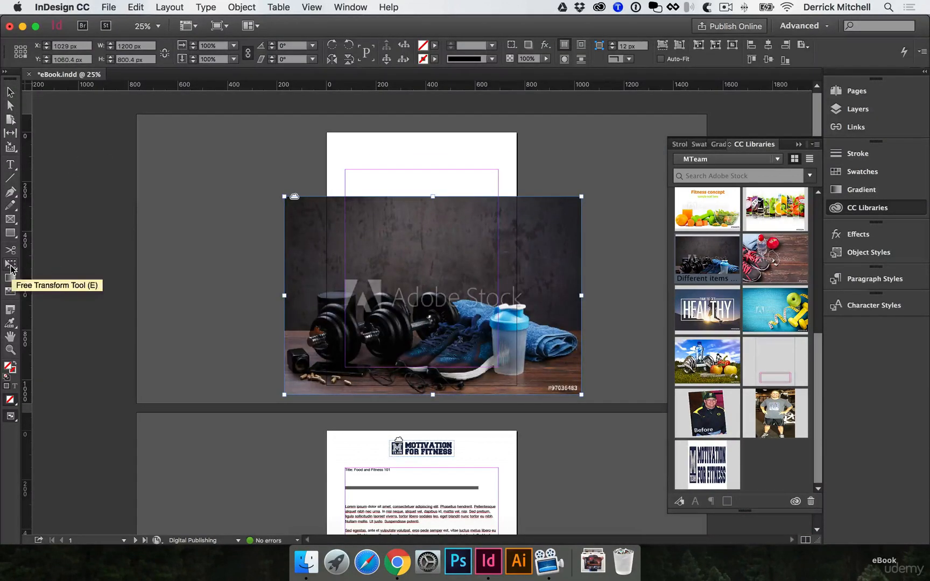
left_click_drag(580, 195, 669, 112)
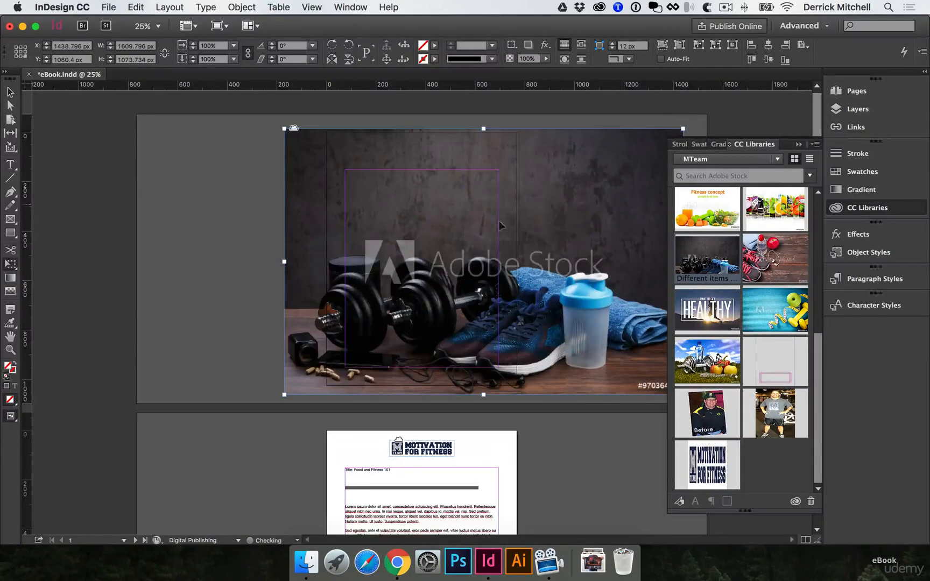
key("v")
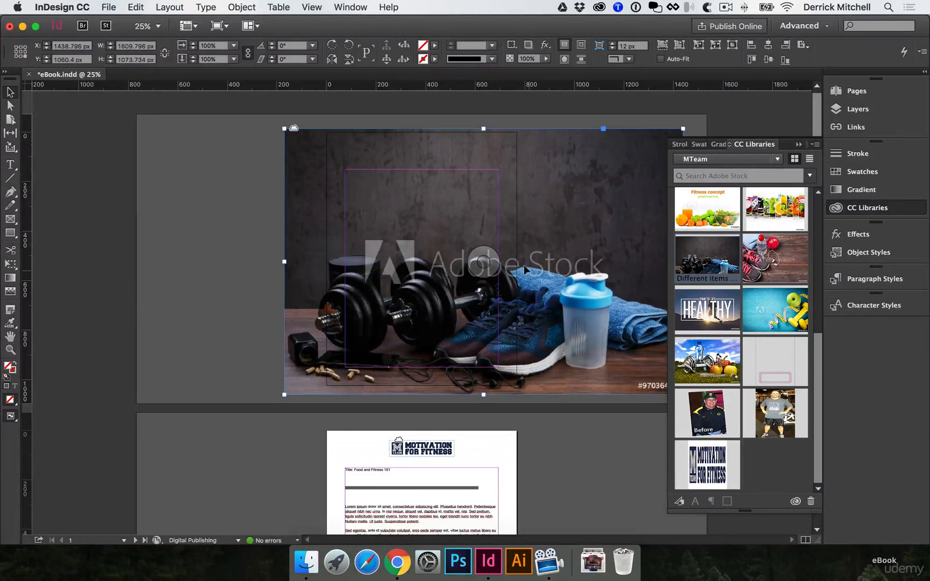
left_click(854, 208)
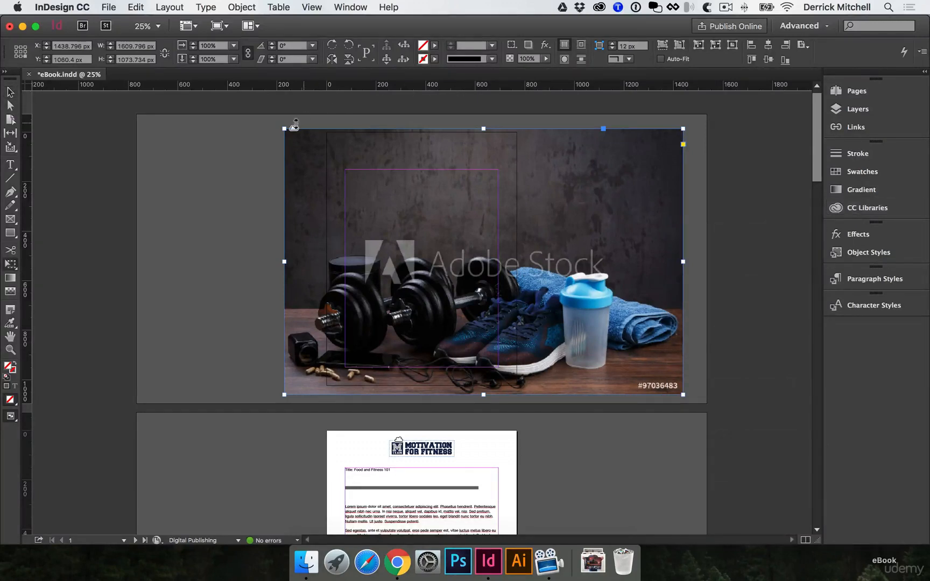
left_click_drag(280, 125, 272, 117)
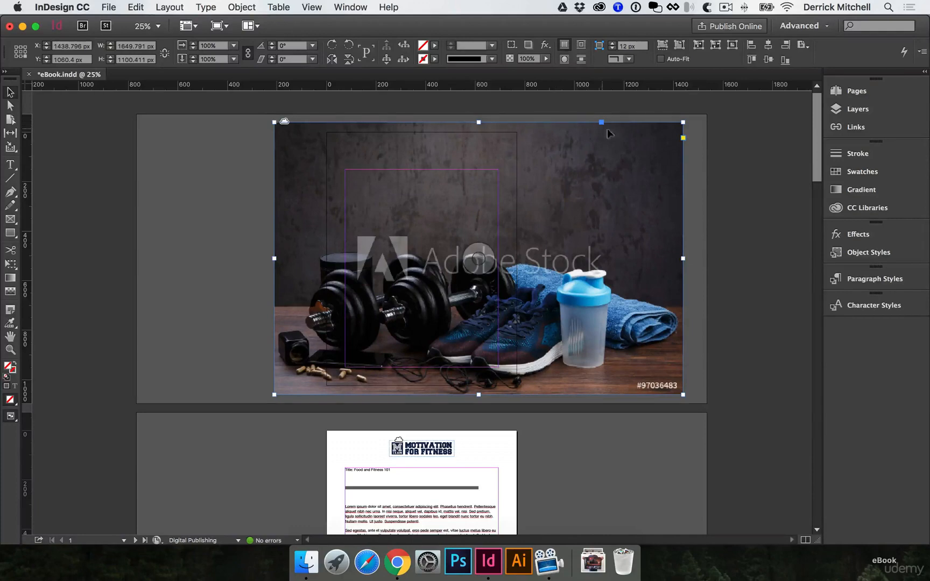
Crop the image frame to the 768 px page width and the page's top edge, trim its bottom, and save the document
key("super+equal")
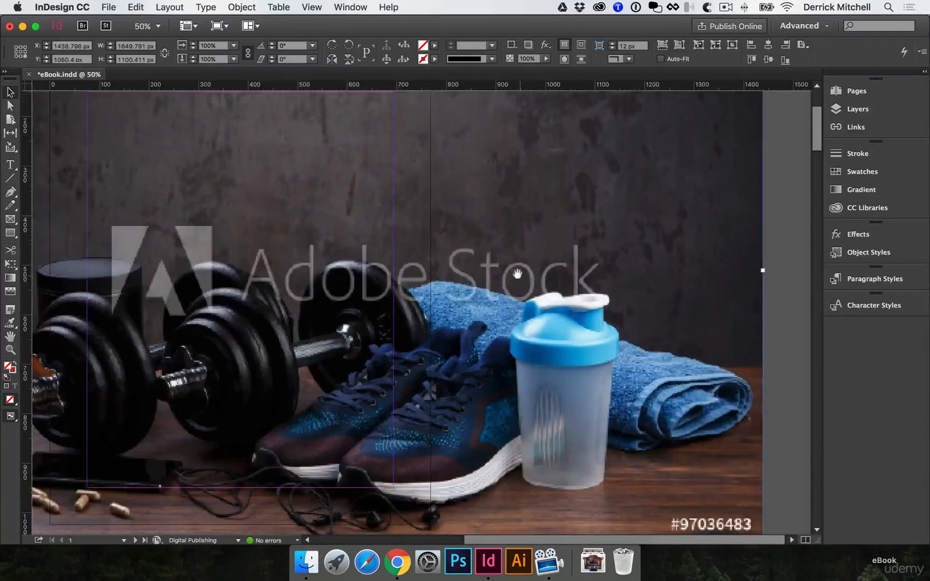
key("super+minus")
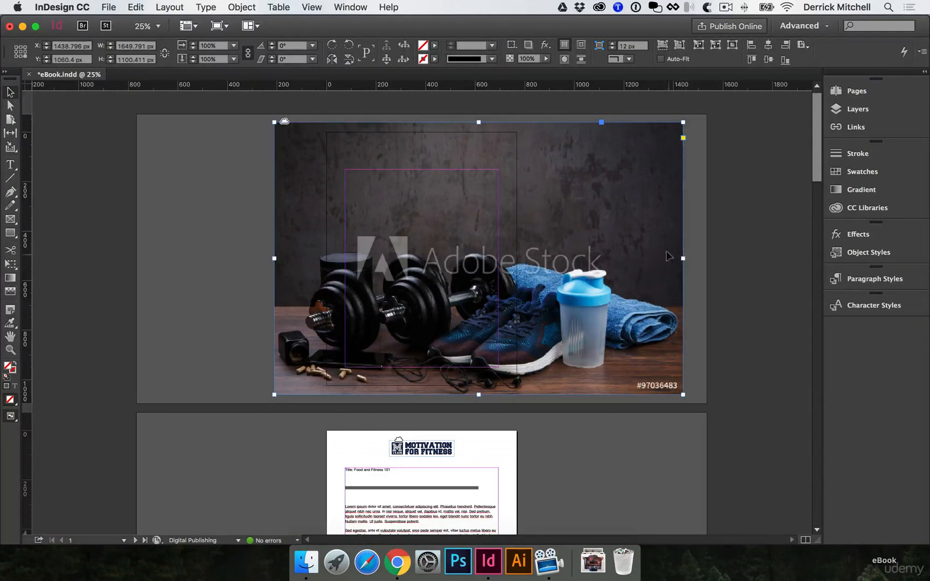
left_click_drag(683, 259, 517, 255)
left_click_drag(276, 259, 321, 254)
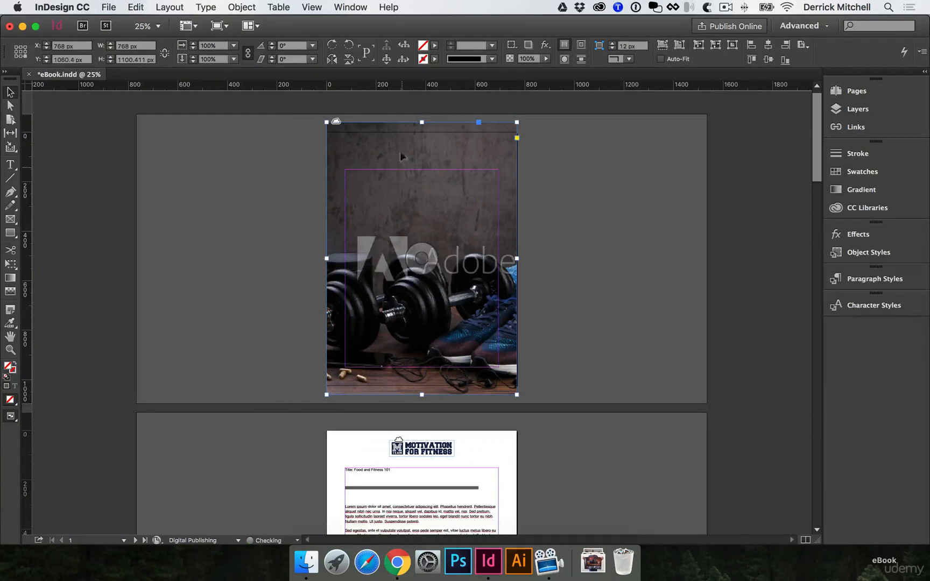
left_click_drag(421, 123, 421, 132)
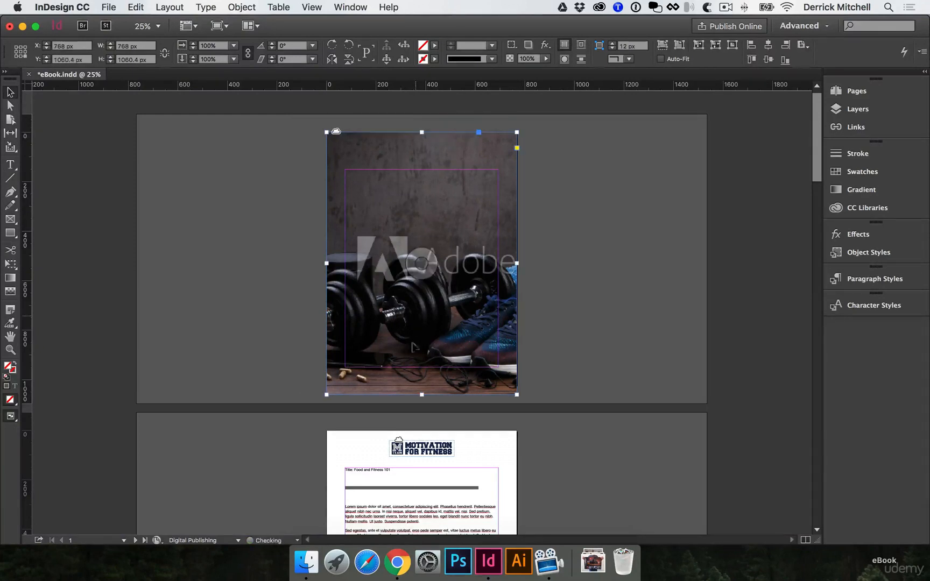
left_click_drag(423, 395, 424, 387)
left_click(584, 337)
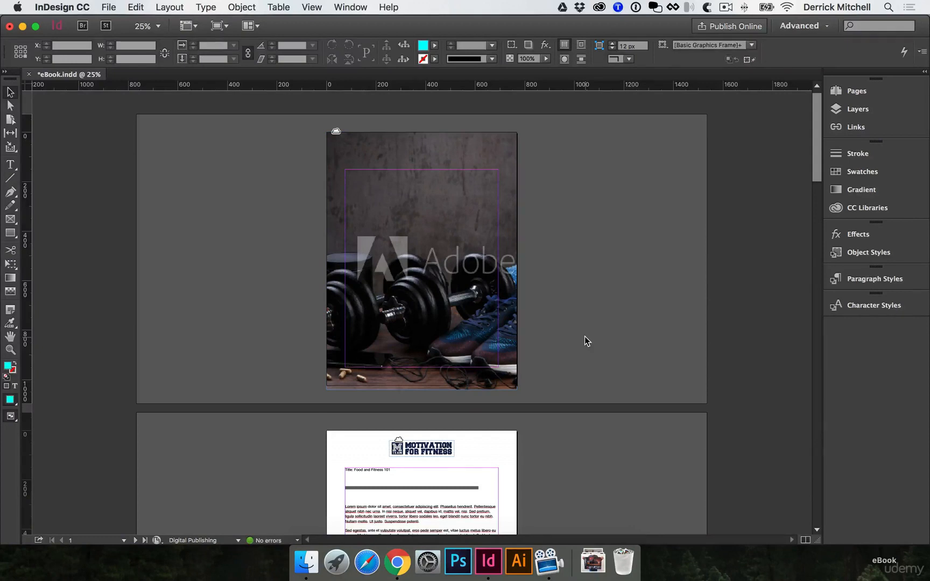
key("super+s")
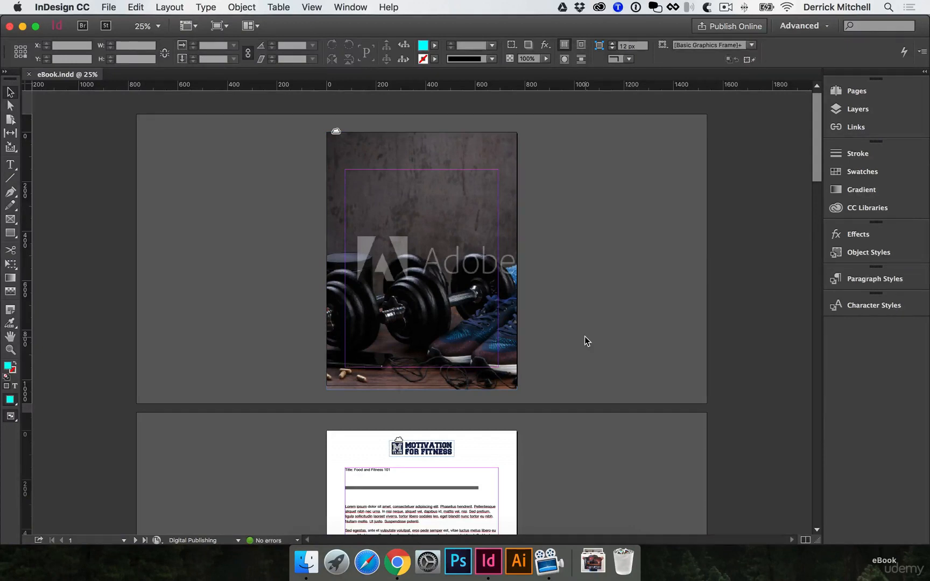